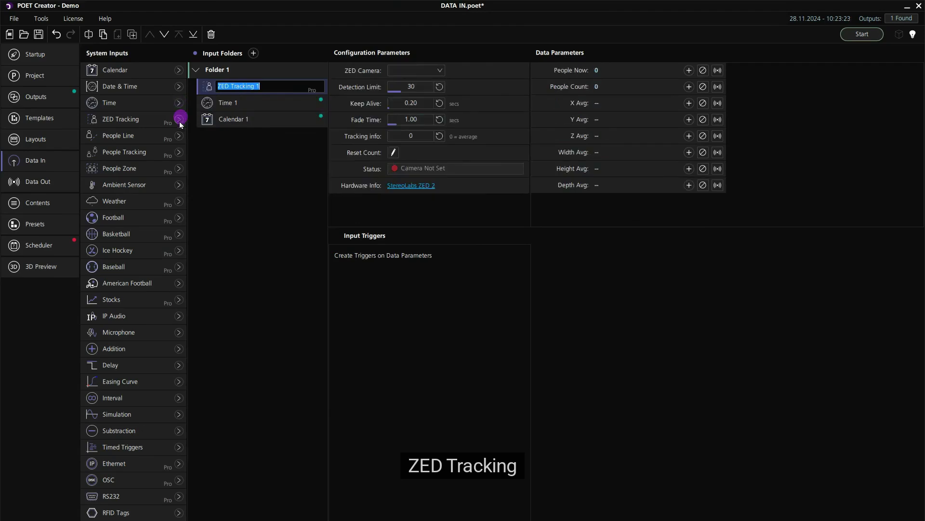
- Add Weather, Football and Microphone inputs to Folder 1
click(179, 200)
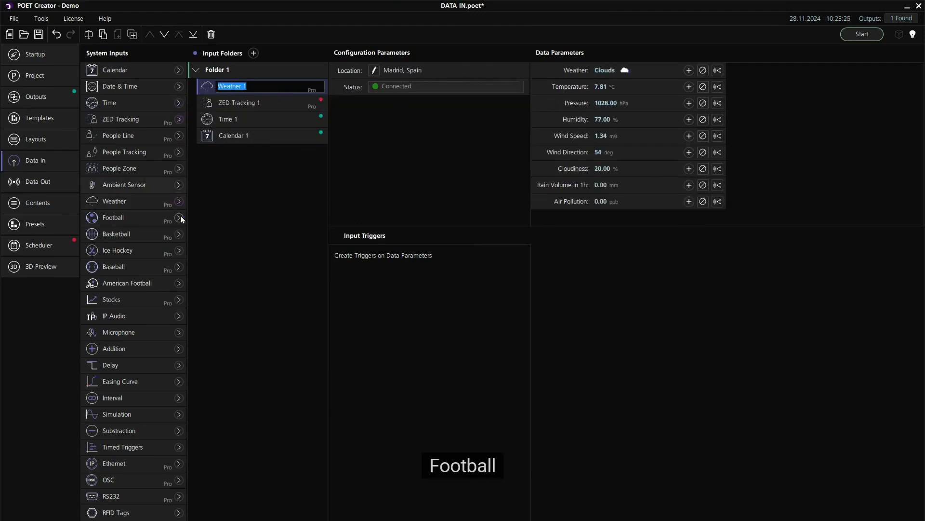
click(179, 218)
click(179, 332)
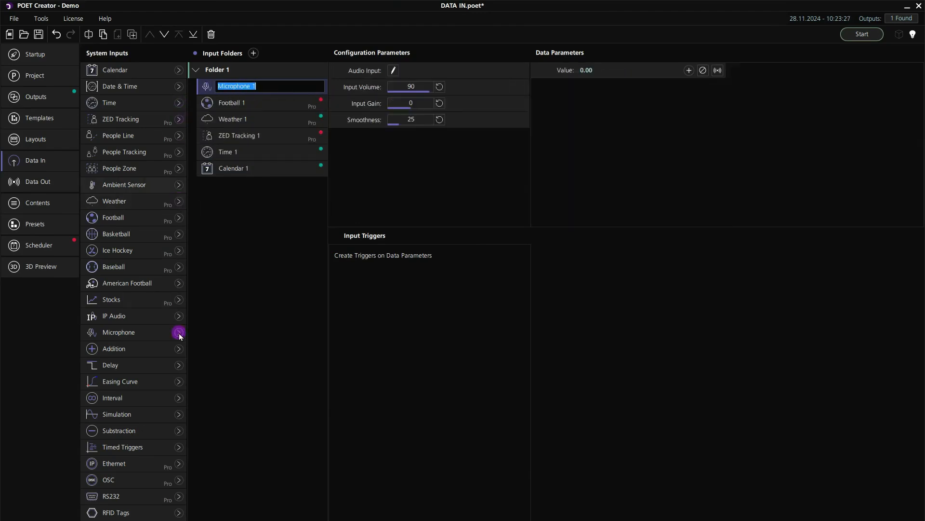
- Create a day-of-the-week trigger on Calendar 1 covering Monday through Friday and name it Weekdays Trigger
click(255, 170)
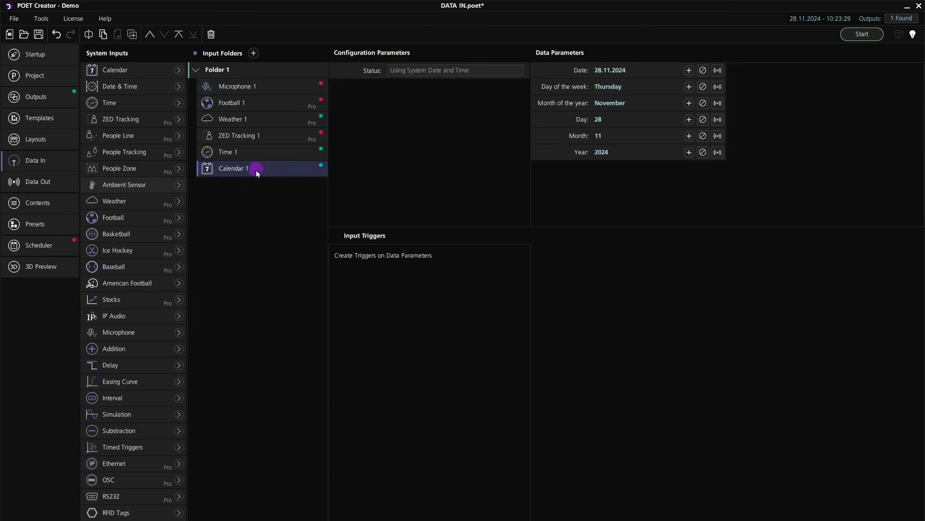
double_click(564, 89)
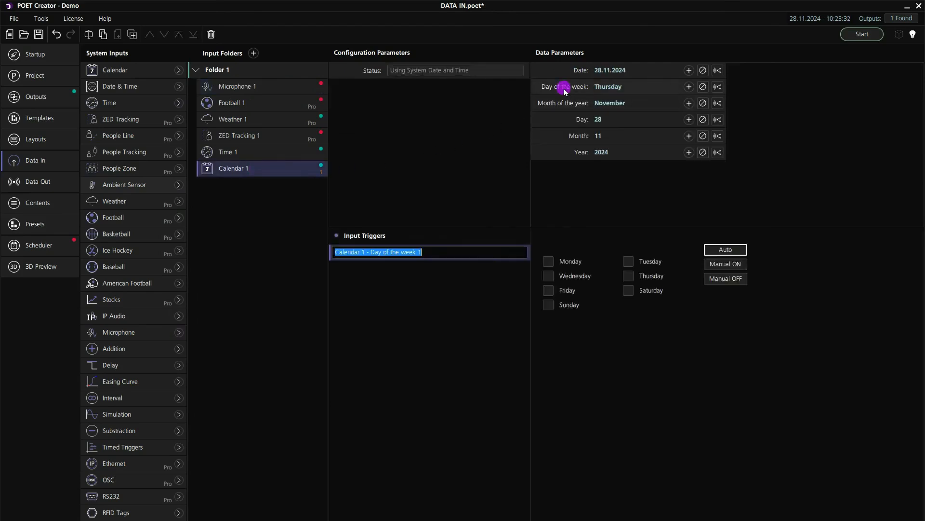
click(549, 262)
click(548, 290)
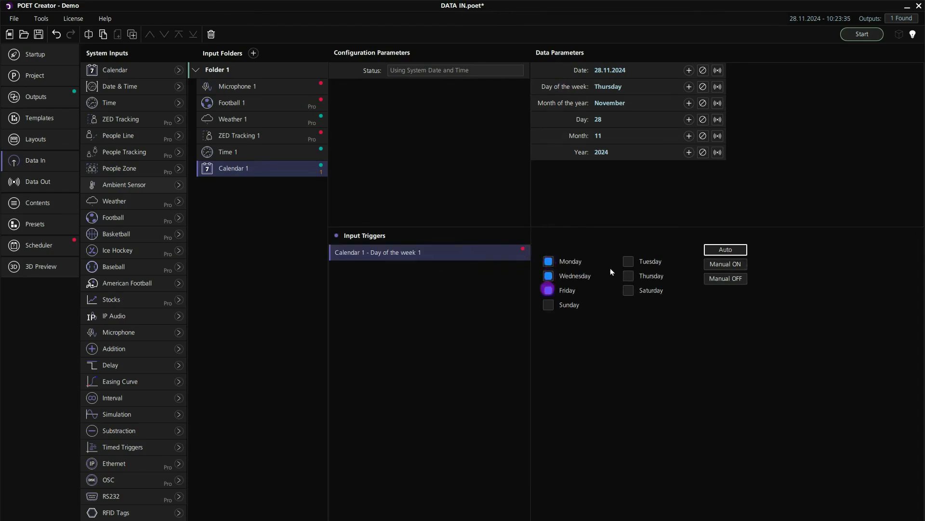
click(628, 261)
double_click(450, 252)
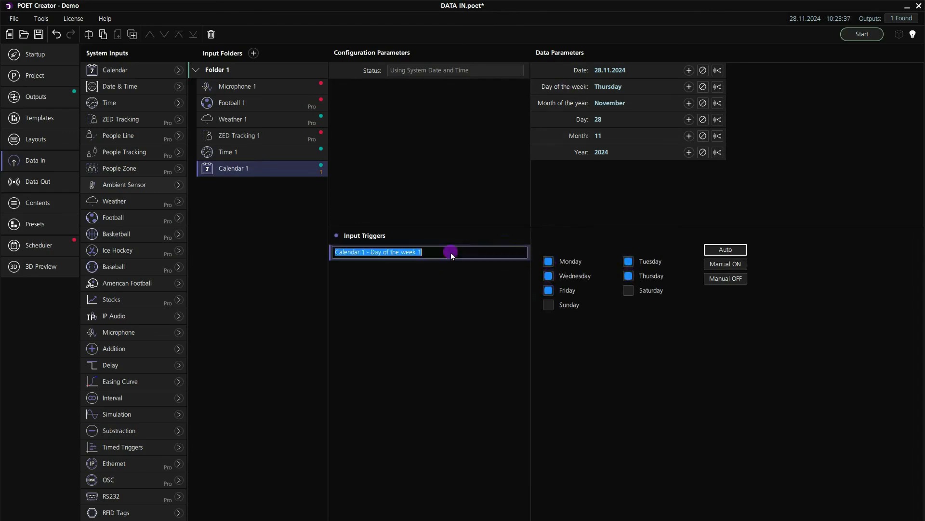
text(Weekdays Trigger)
key(Return)
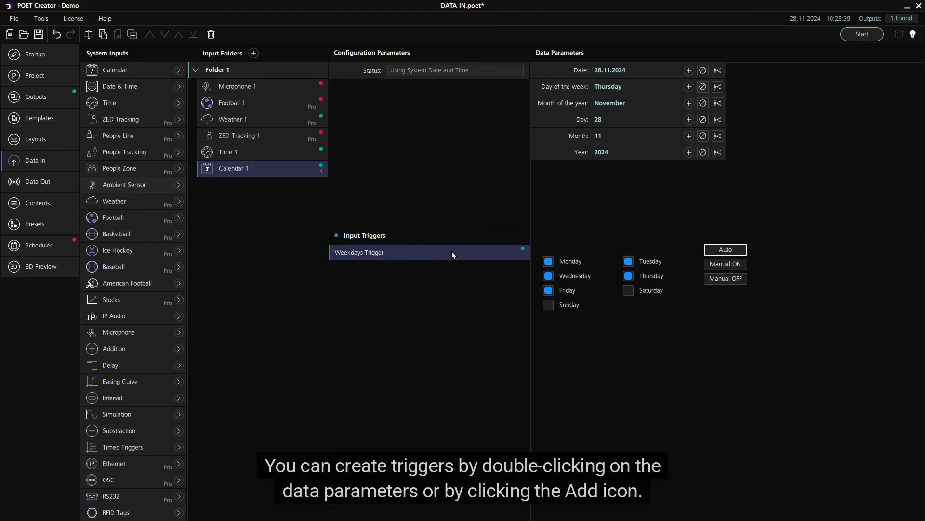
- Add triggers on Calendar 1's Month of the year and Day parameters
double_click(575, 103)
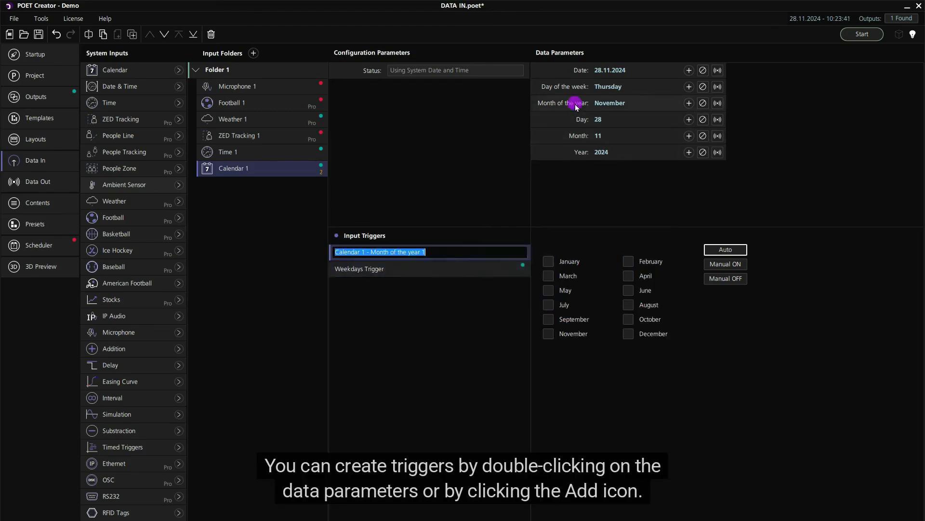
click(688, 119)
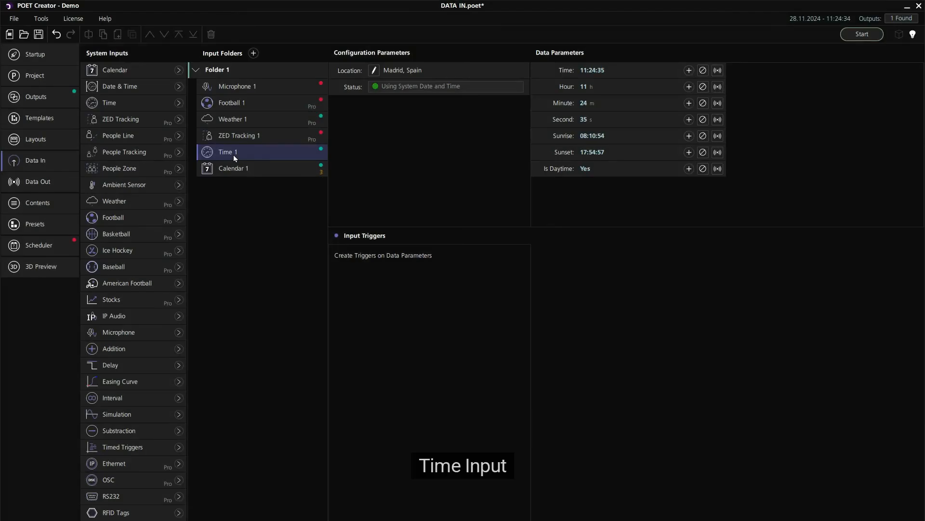
- Create a trigger on the Time parameter of the Time 1 input and name it Morning Trigger
click(233, 155)
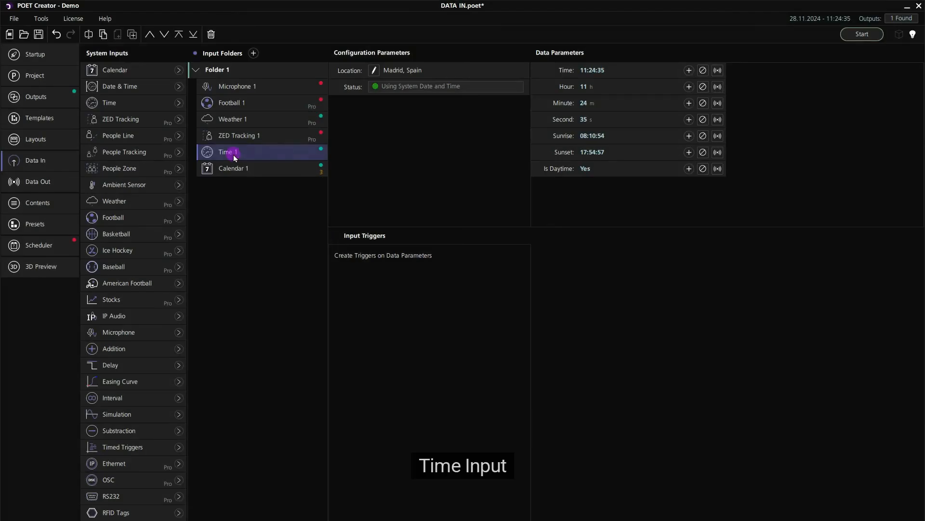
click(610, 65)
text(Mor)
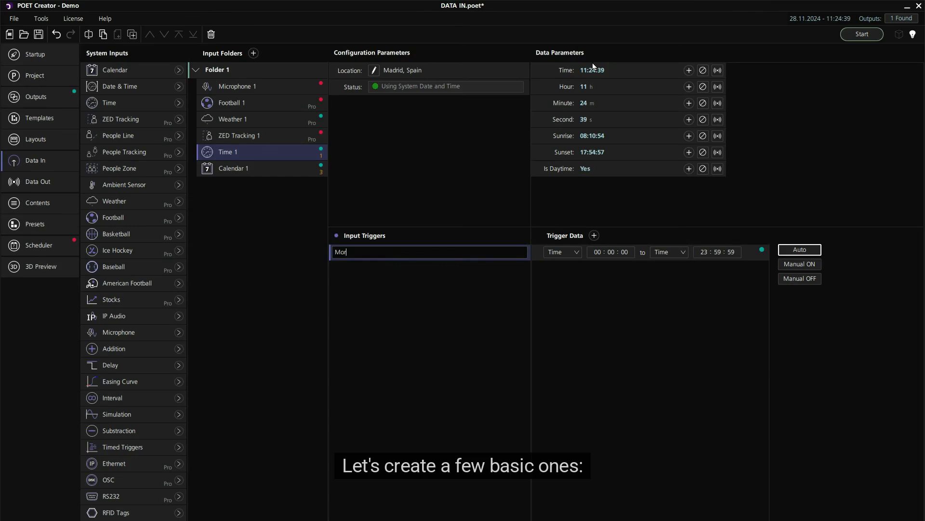
text(ning Trigger)
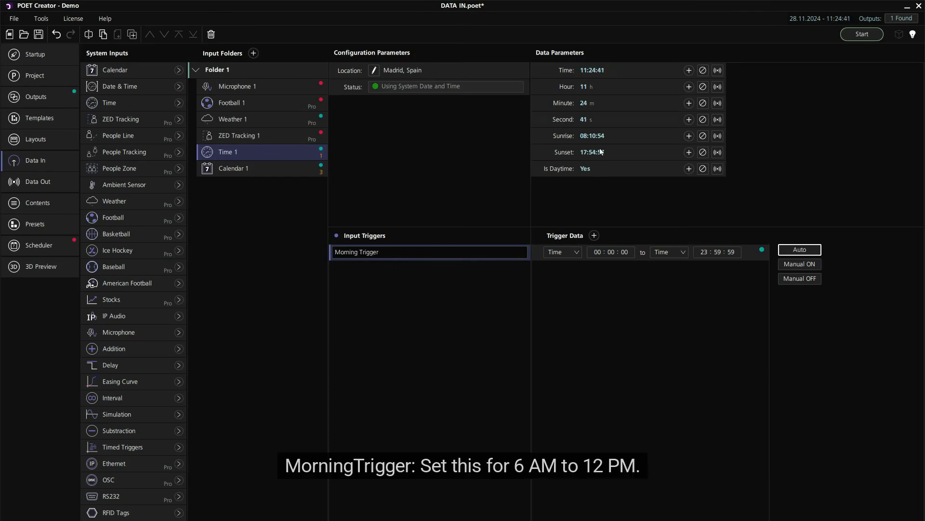
- Set Morning Trigger's time range from 06:00:00 to 12:00:00
click(597, 253)
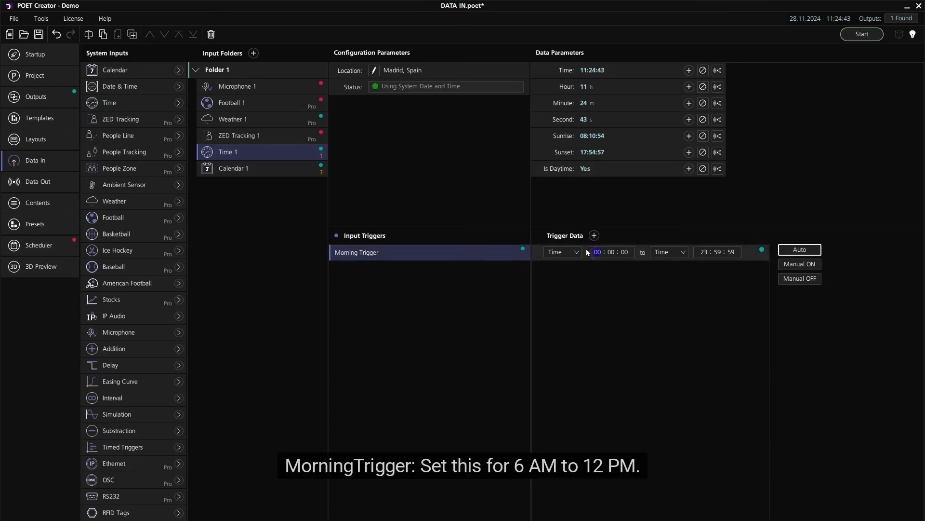
text(06)
key(Tab)
key(Tab)
key(Tab)
text(12)
key(Tab)
text(00)
key(Tab)
text(00)
key(Tab)
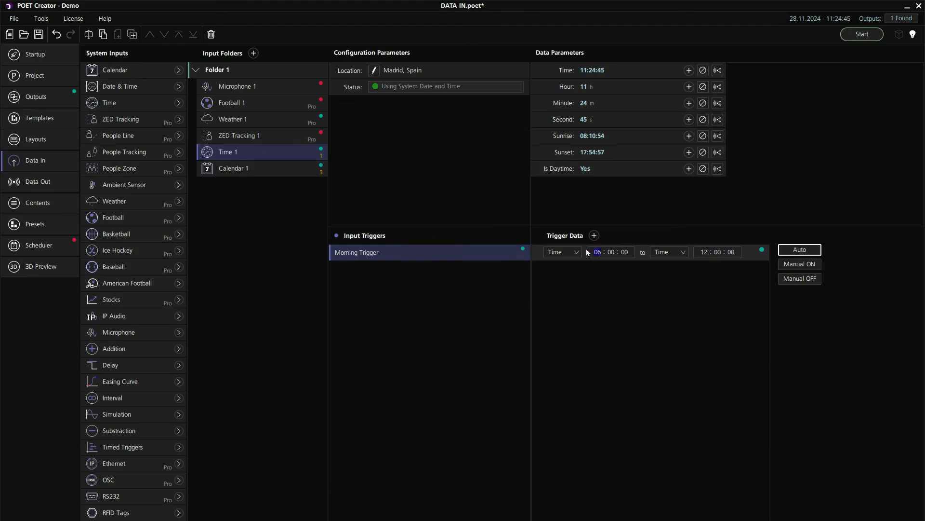
- Create a second trigger on Time 1's Time parameter and name it Afternoon Trigger
click(689, 72)
text(Aft)
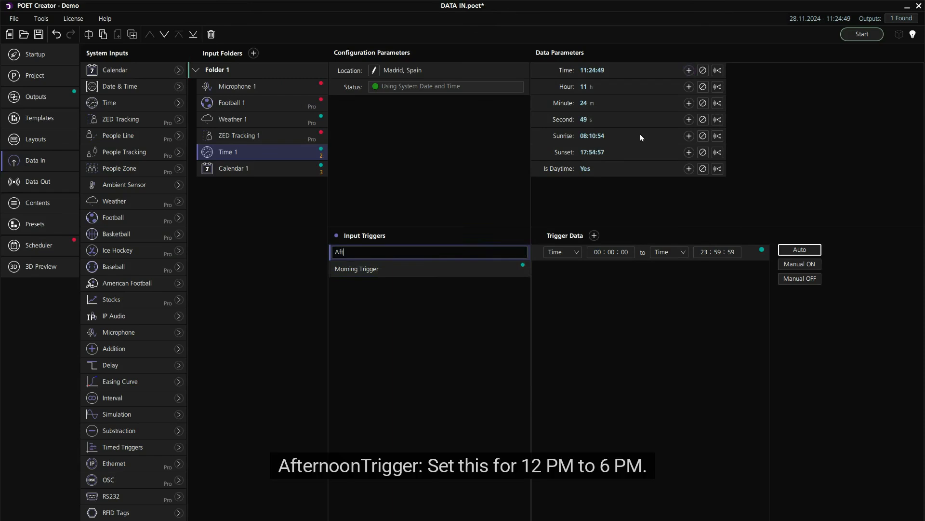
text(ernoon Trigger)
- Set Afternoon Trigger's time range from 12:00 to 18:00
click(597, 252)
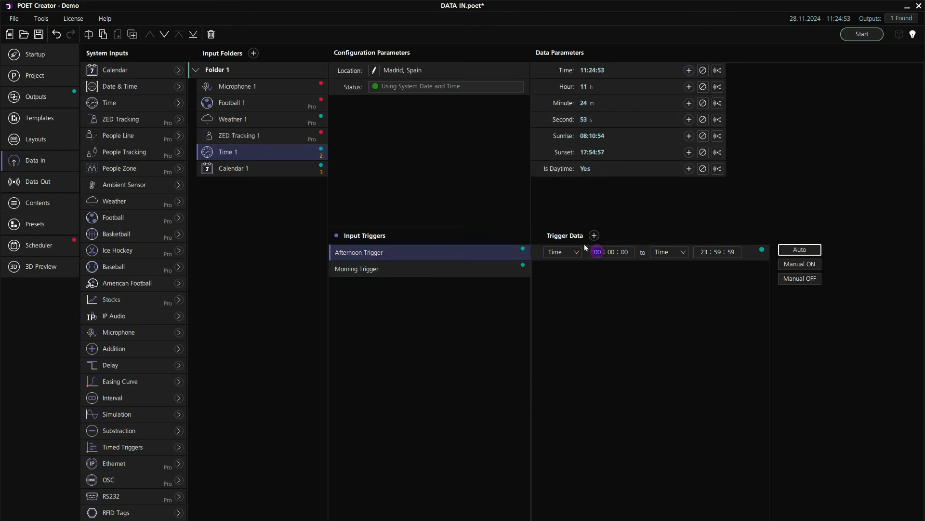
text(12)
key(Tab)
key(Tab)
key(Tab)
text(18)
key(Tab)
text(00)
key(Tab)
text(00)
key(Tab)
- Create a third Time trigger on Time 1 named Evening Trigger, with its range starting at 18:00:00
click(688, 71)
text(Eveni)
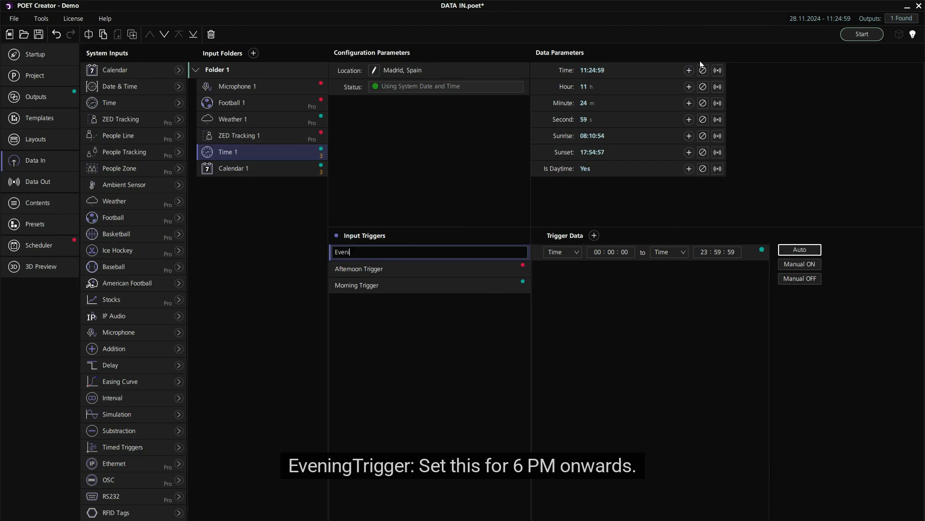
text(ng Trigger)
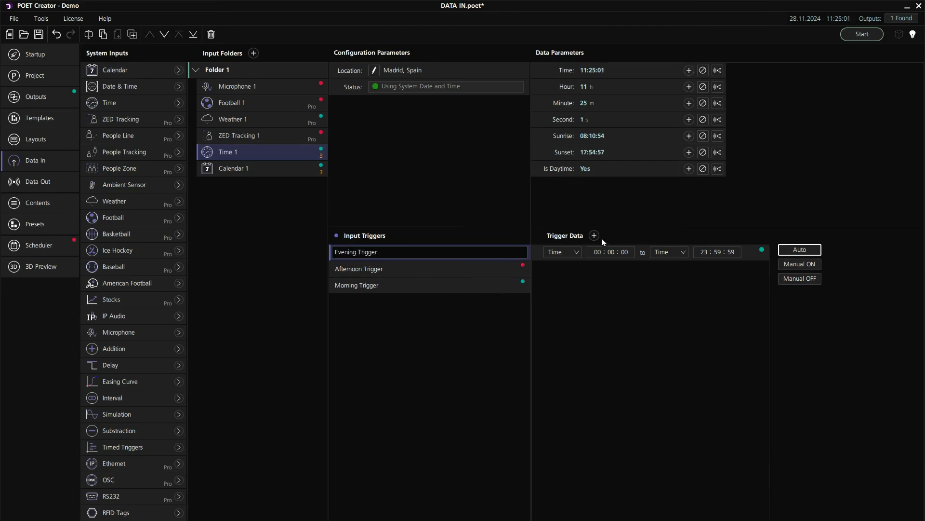
click(597, 252)
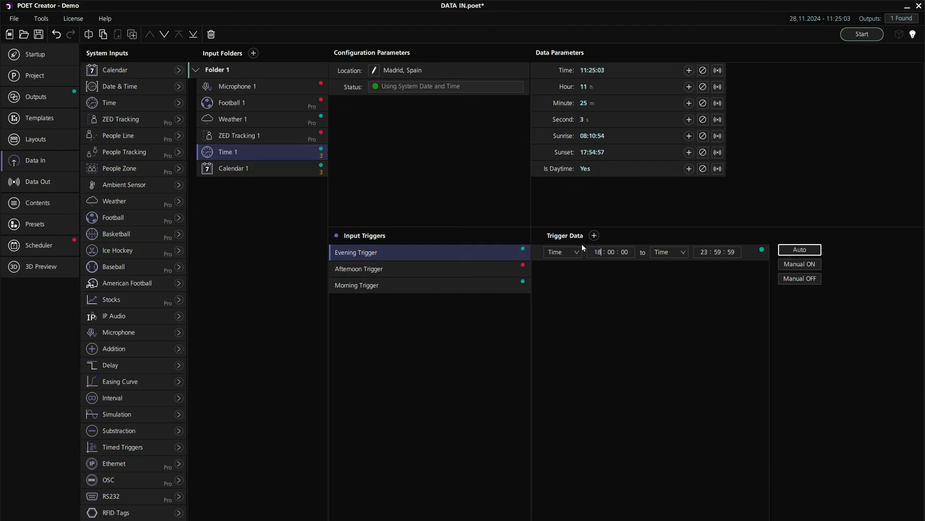
key(Tab)
key(Tab)
key(Tab)
key(Tab)
key(Tab)
key(Tab)
- Check which of Time 1's triggers is active, and inspect Morning Trigger
click(244, 151)
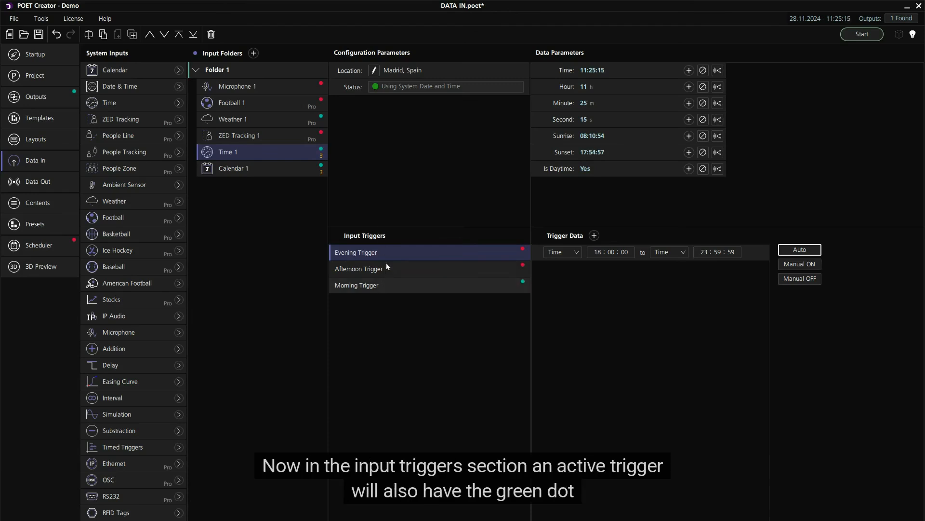
click(510, 286)
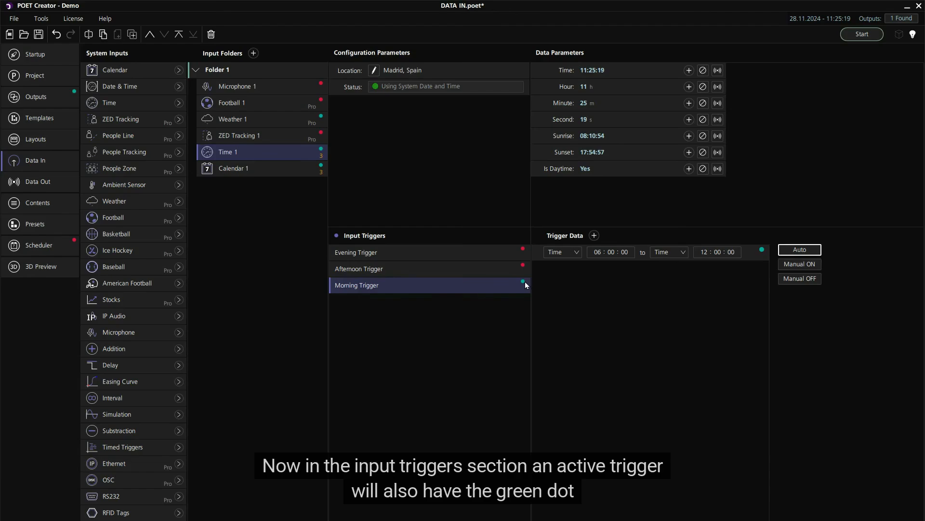
- Create a trigger on Weather 1's Weather parameter for the Clear condition and name it Sunny Day Trigger
click(273, 119)
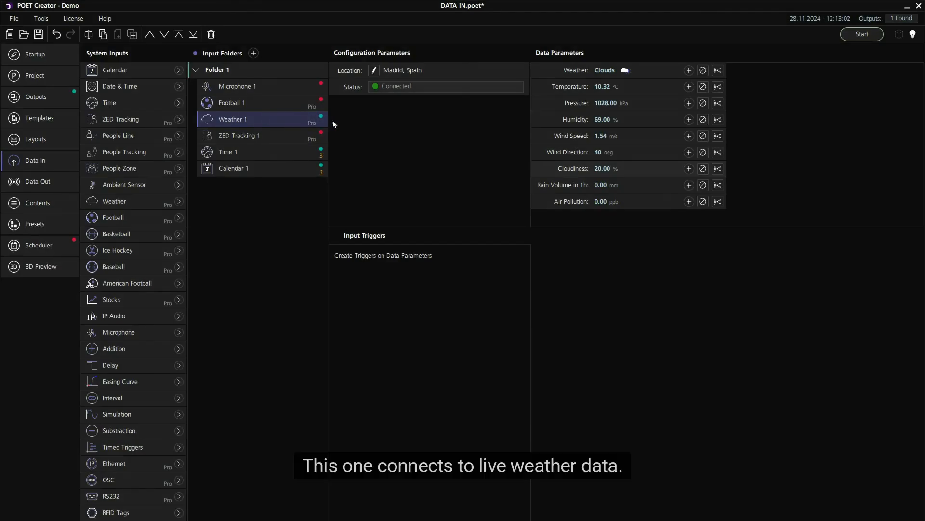
click(608, 71)
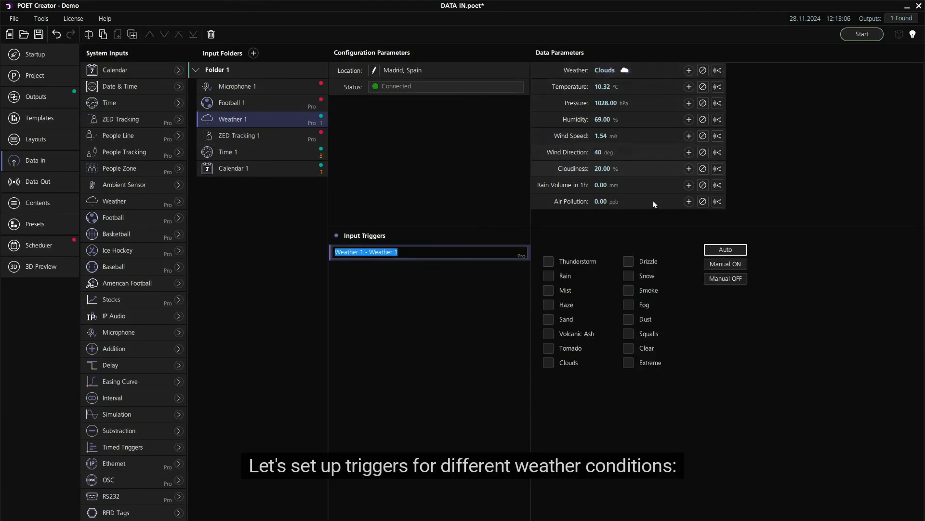
click(629, 350)
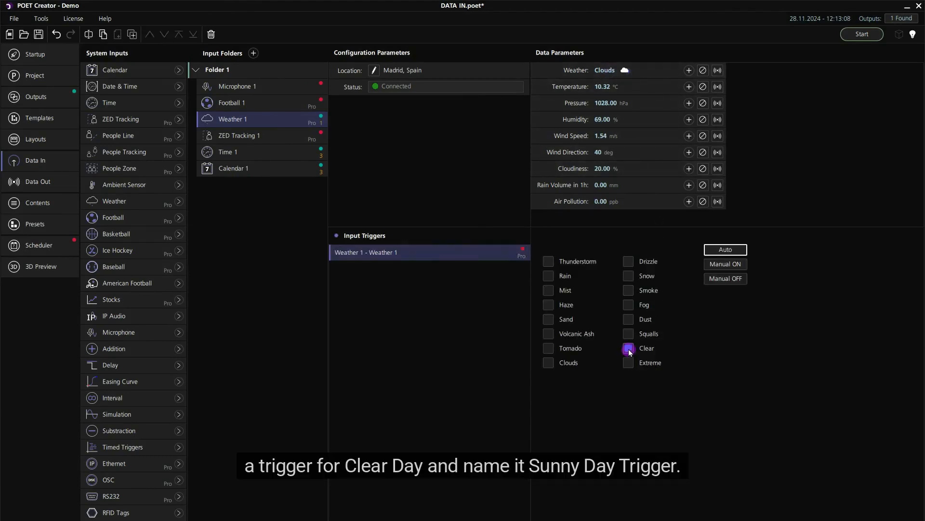
double_click(376, 251)
text(Su)
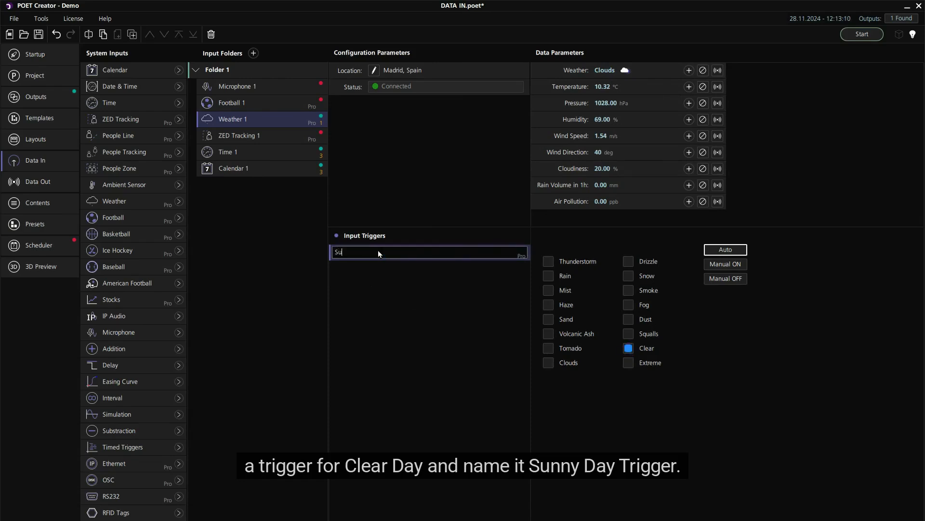
text(nny Day Trigger)
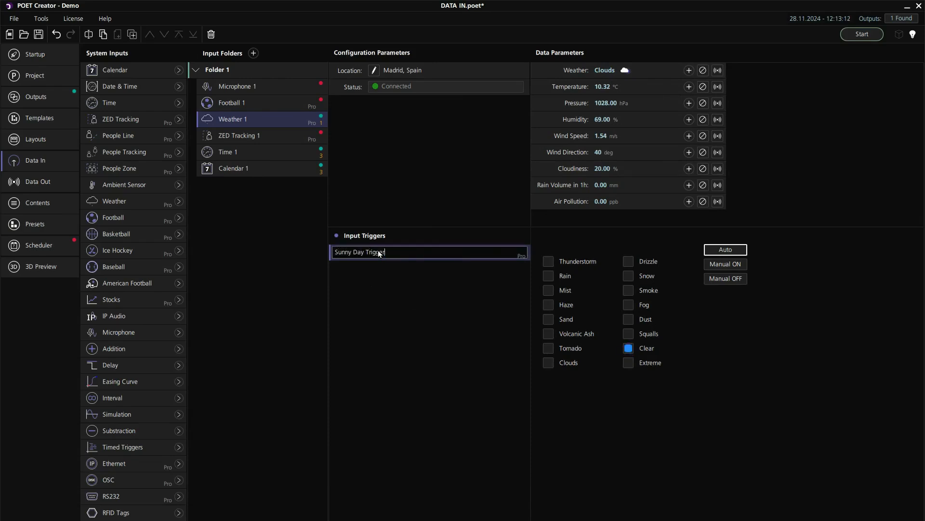
key(Return)
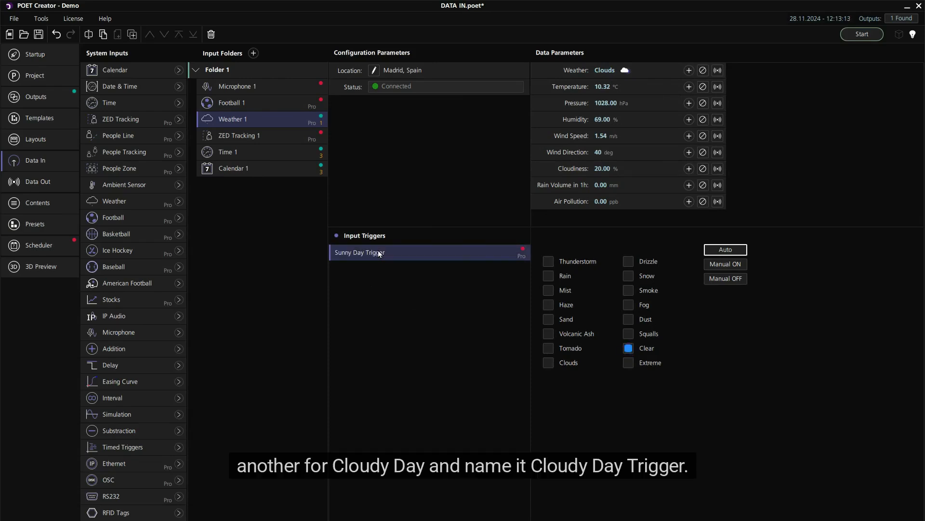
- Create another Weather trigger on Weather 1 for the Clouds condition and name it Cloudy Day Trigger
click(609, 71)
click(550, 362)
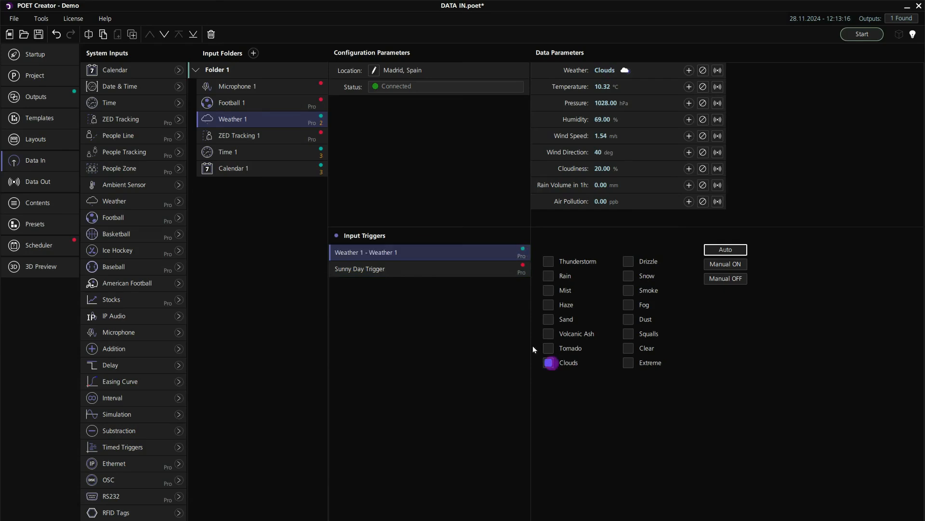
double_click(407, 253)
text(Clo)
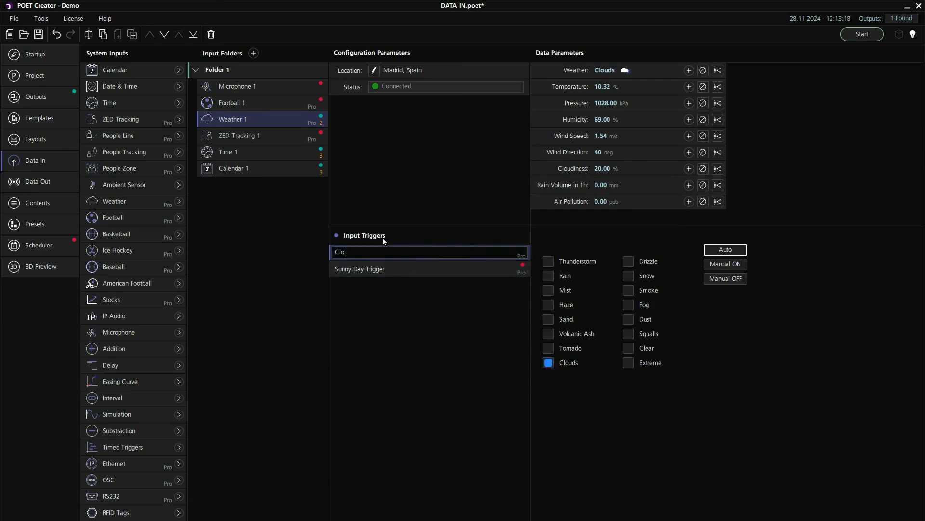
text(udy Day Trigger)
key(Return)
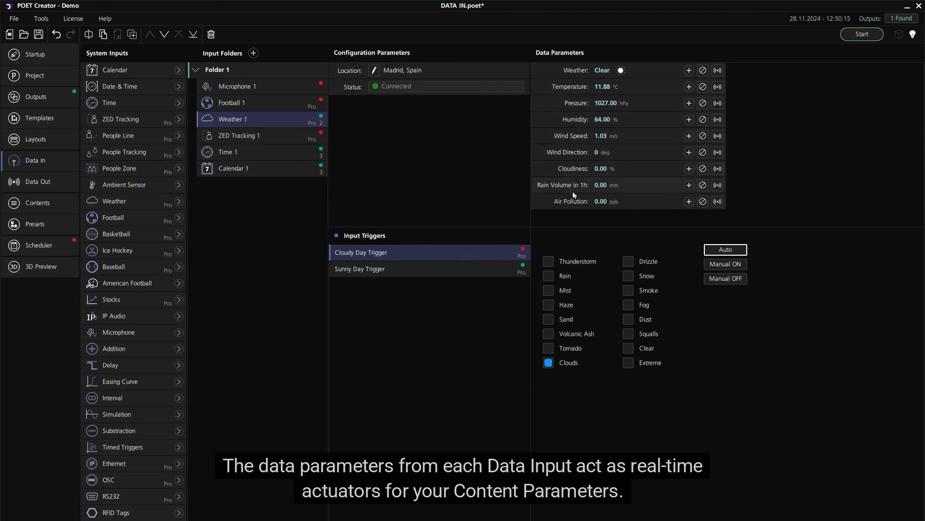
- Add a Ripple content to the project's contents and connect its Ripple Speed to Wind Speed from Weather 1
click(62, 200)
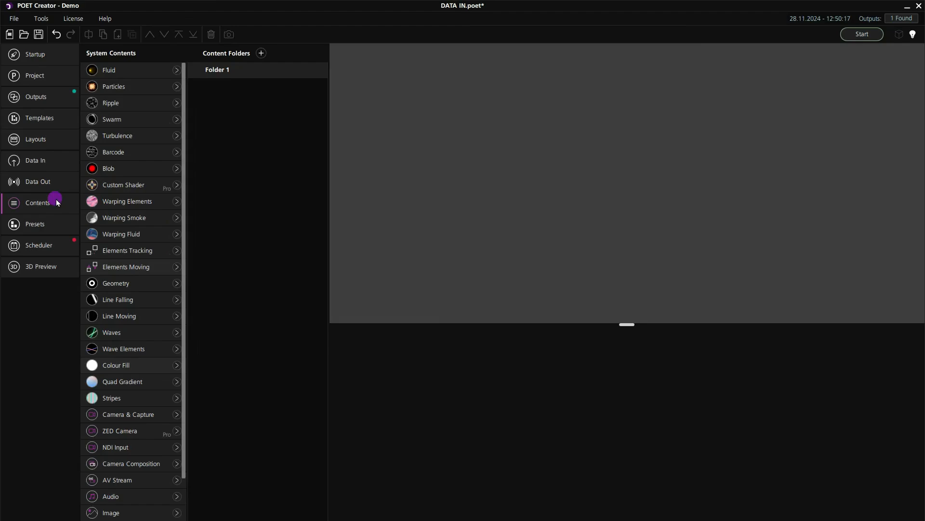
click(176, 103)
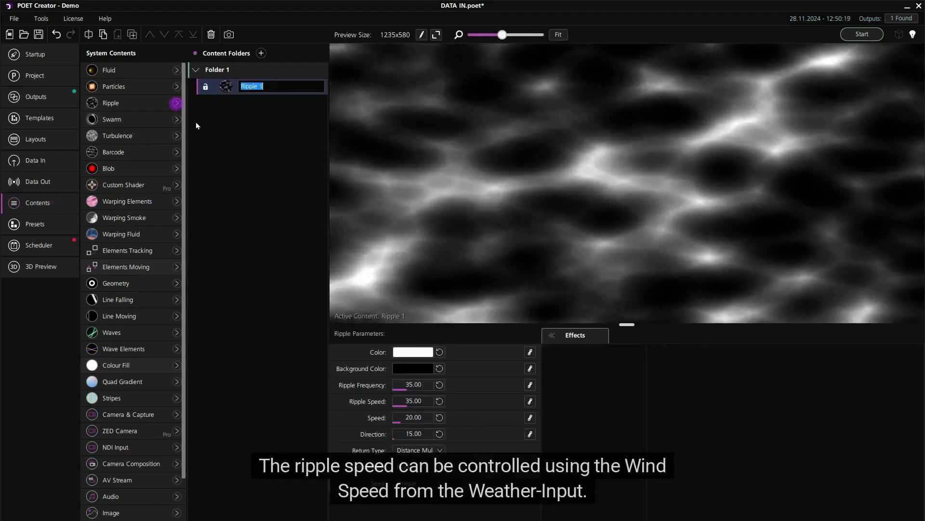
click(531, 401)
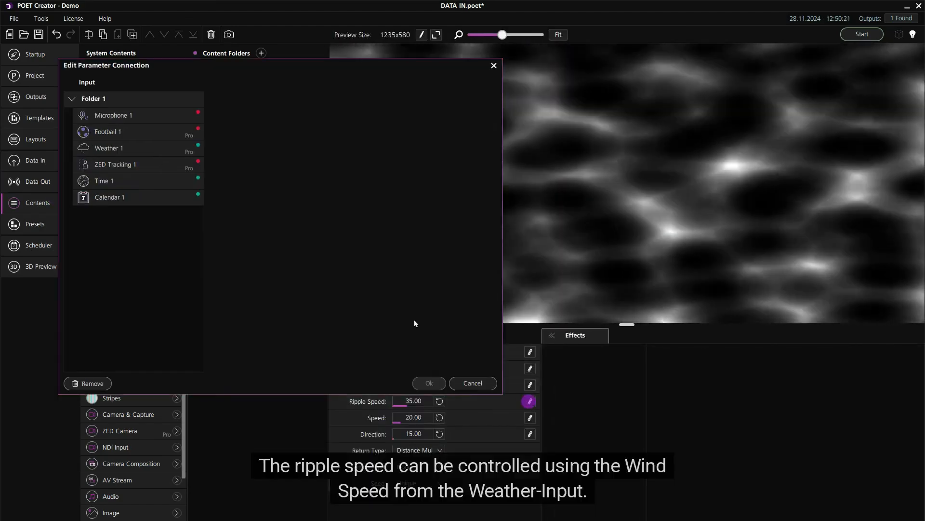
click(126, 149)
click(219, 147)
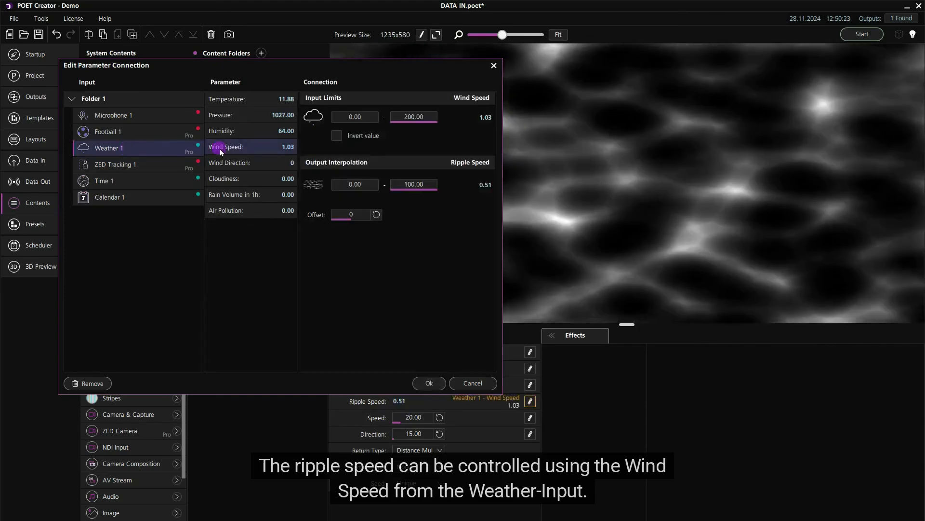
click(429, 383)
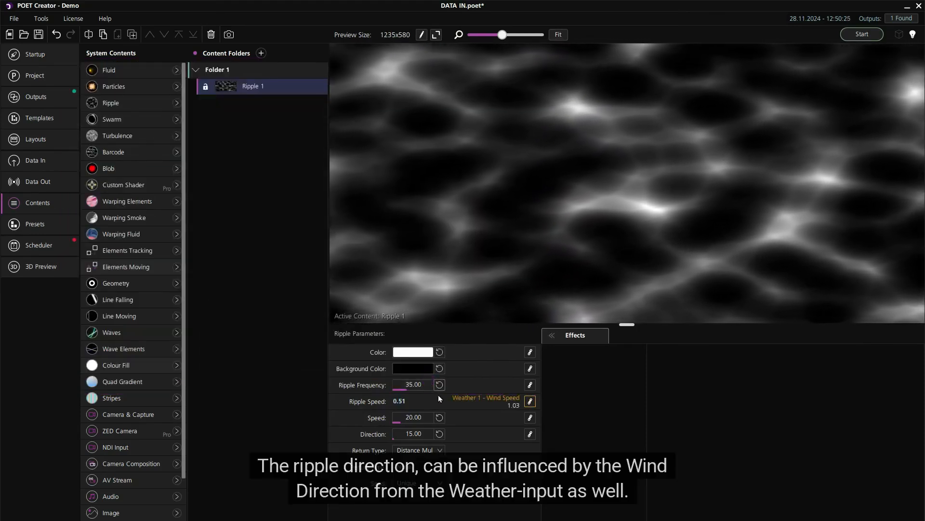
- Connect the Ripple content's Direction parameter to Wind Direction from Weather 1
click(531, 434)
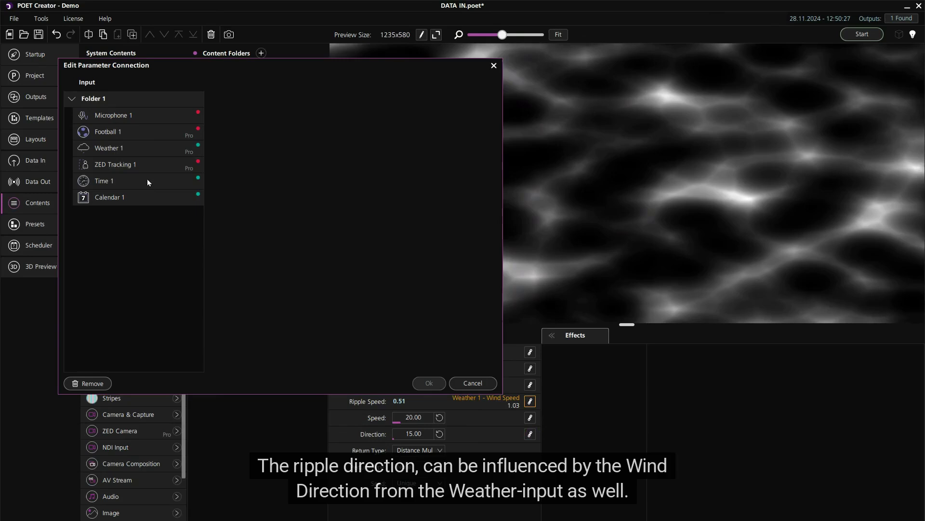
click(118, 152)
click(219, 163)
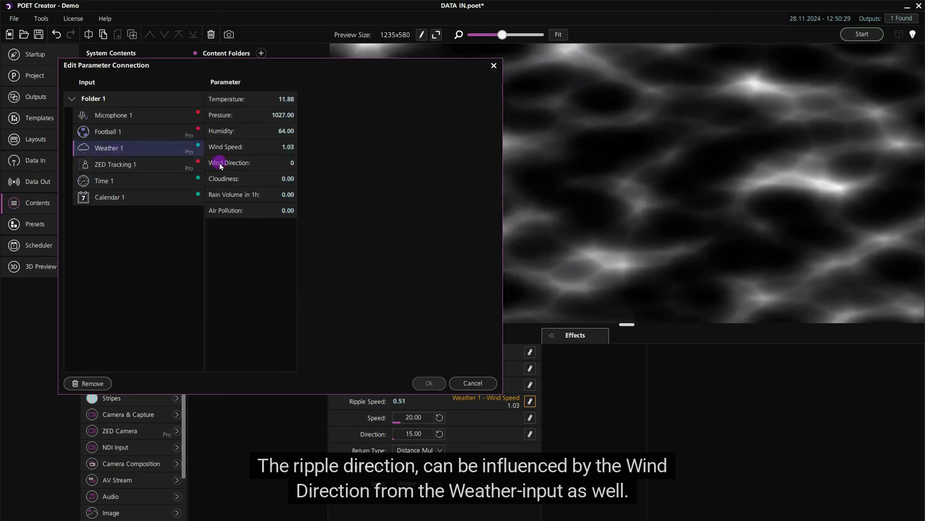
click(430, 383)
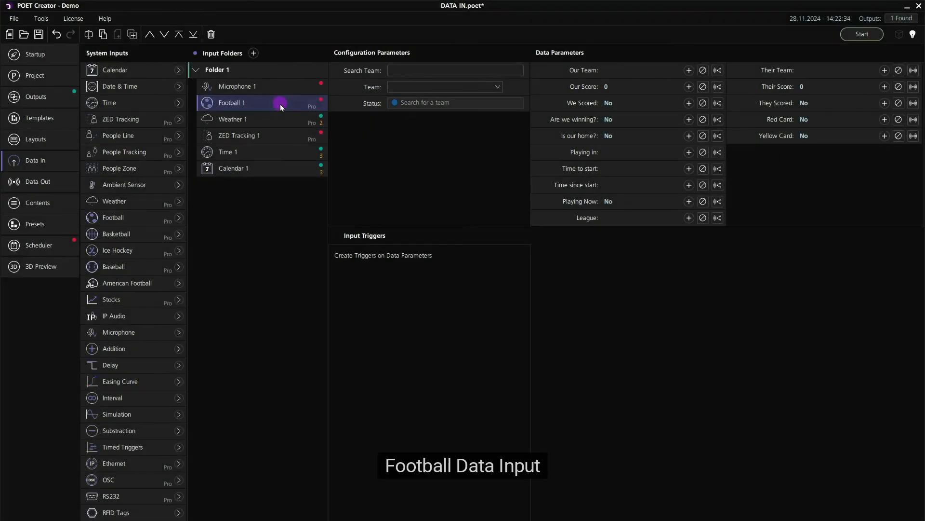
- Search for the team Madrid in Football 1's configuration and choose Real Madrid
click(414, 69)
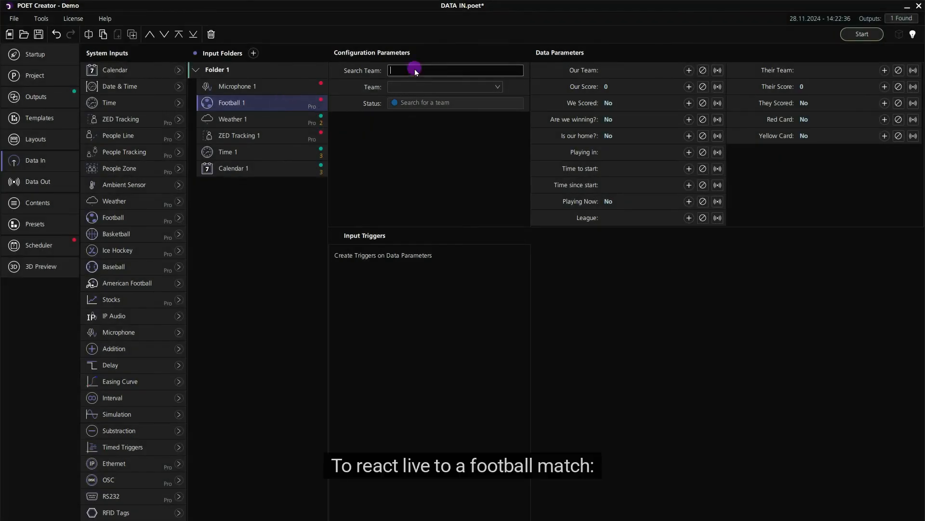
text(Madrid)
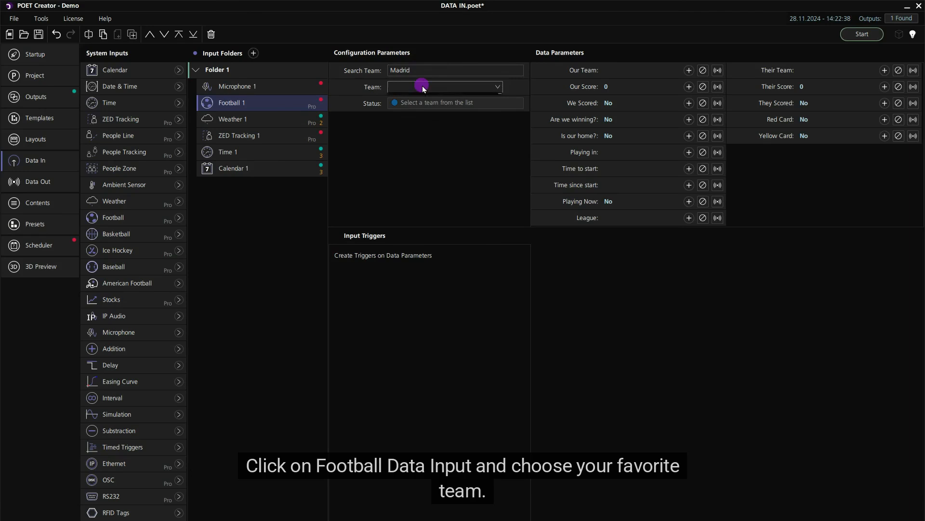
click(423, 87)
click(424, 132)
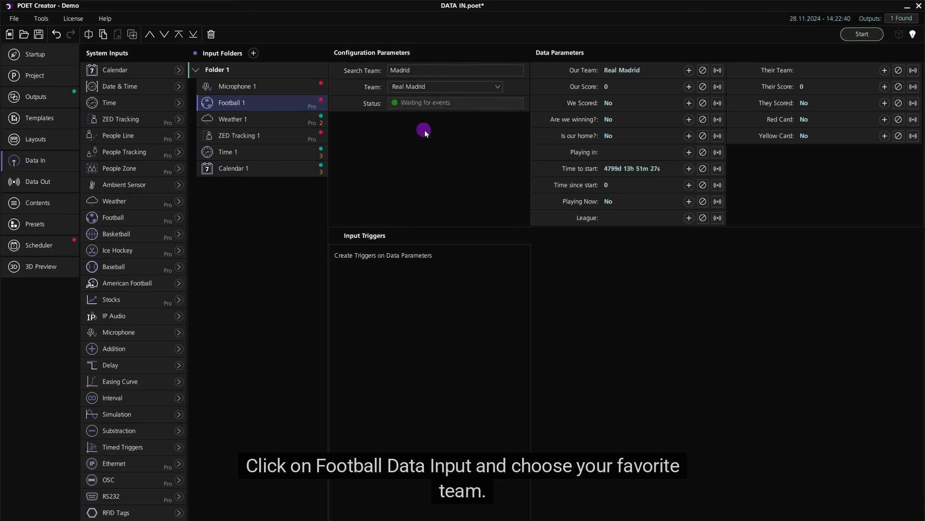
- Create Football 1 triggers on We Scored, named We Scored trigger and active for 5 seconds, and on Red Card and Yellow Card
click(689, 104)
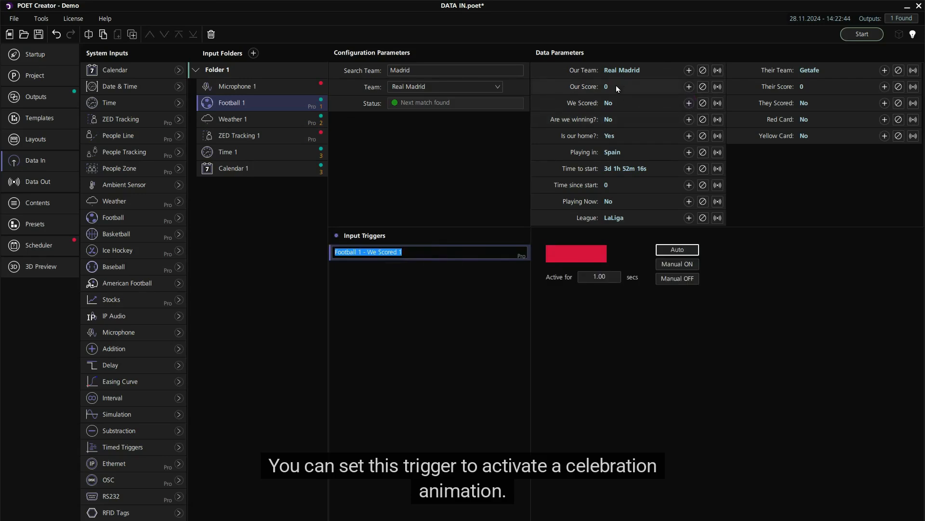
text(We Scored tri)
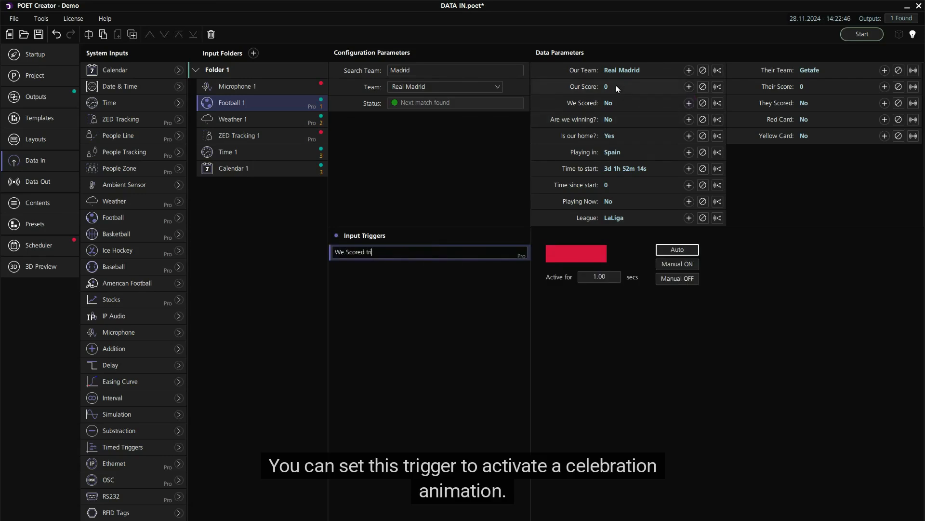
text(gger)
key(Return)
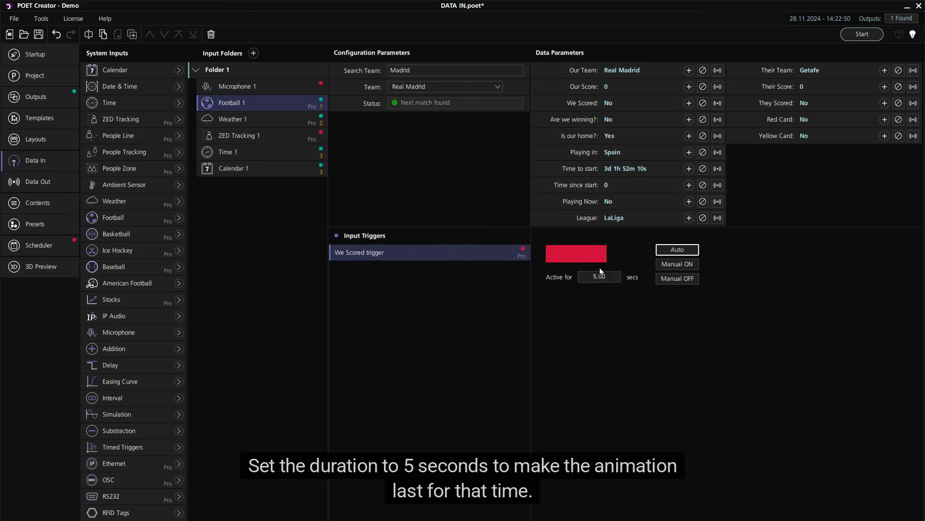
double_click(865, 118)
double_click(865, 136)
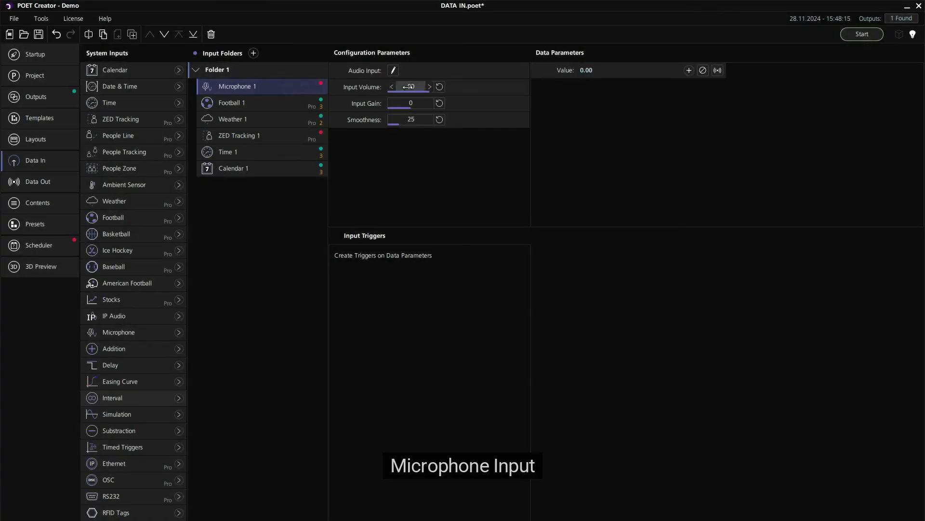
- Set the audio input of Microphone 1 to Microphone (Blue Snowball)
click(394, 71)
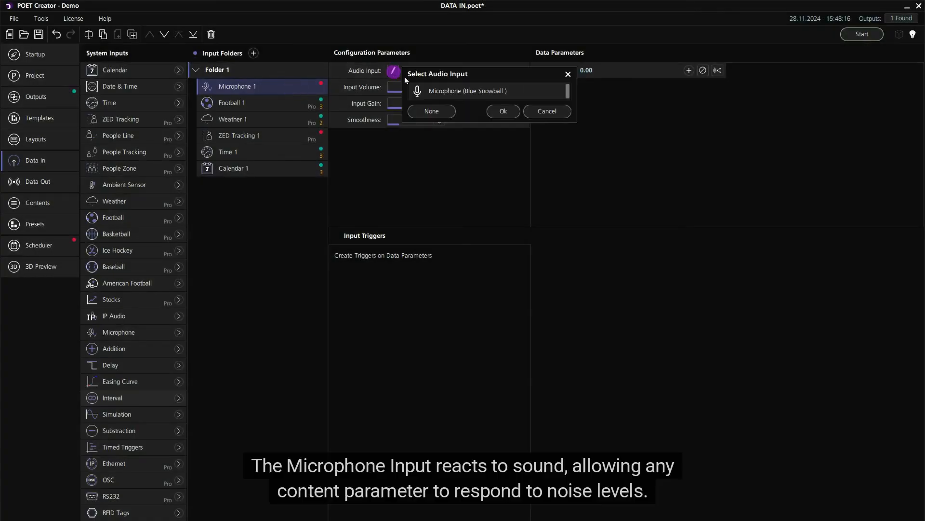
click(465, 92)
click(501, 111)
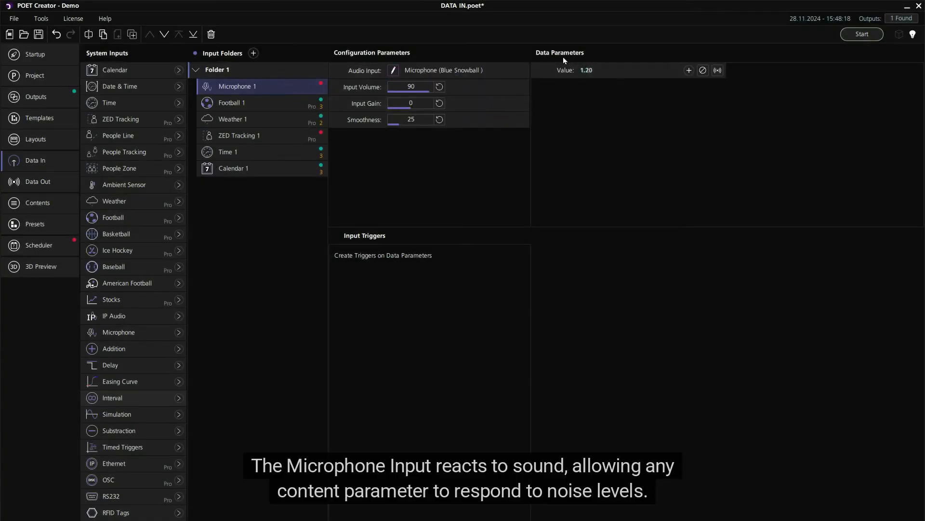
- Link the Ripple content's Color to Microphone 1's Value, with an upper input limit of 3
click(58, 200)
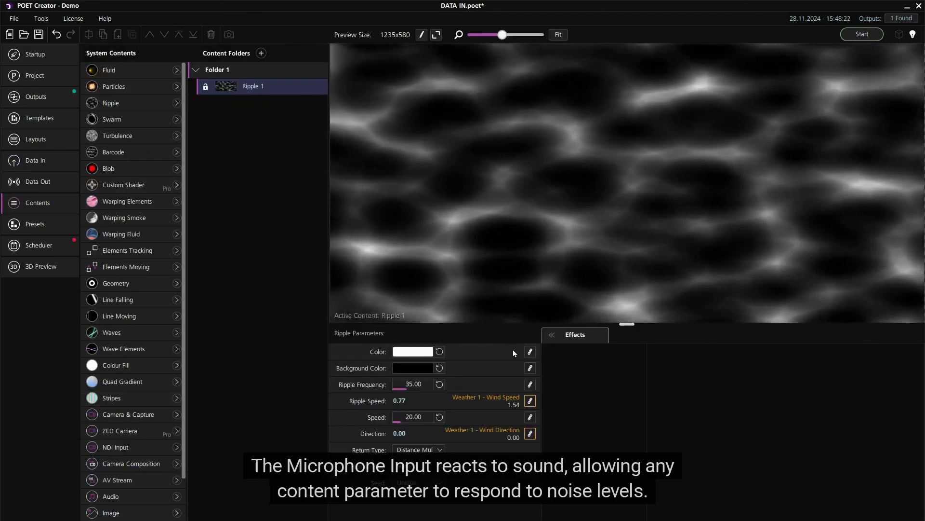
click(530, 351)
click(127, 116)
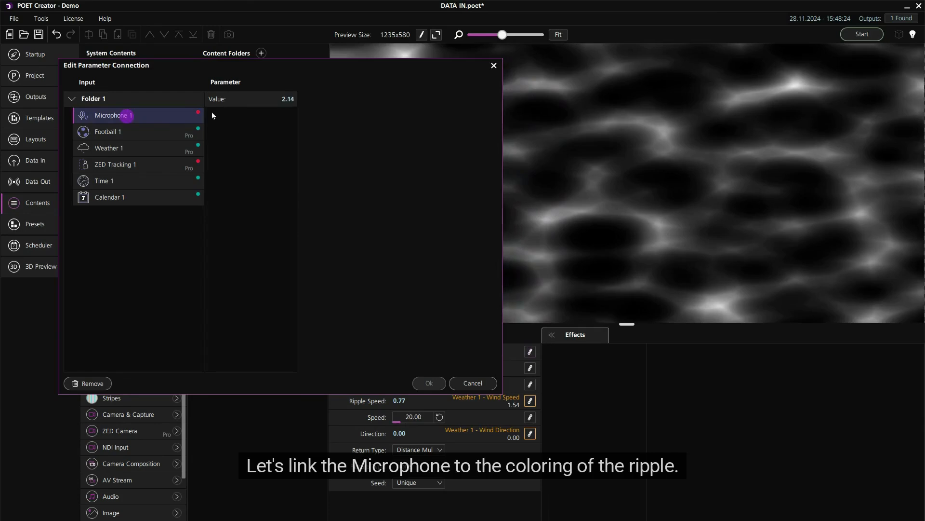
click(241, 99)
click(417, 117)
text(3)
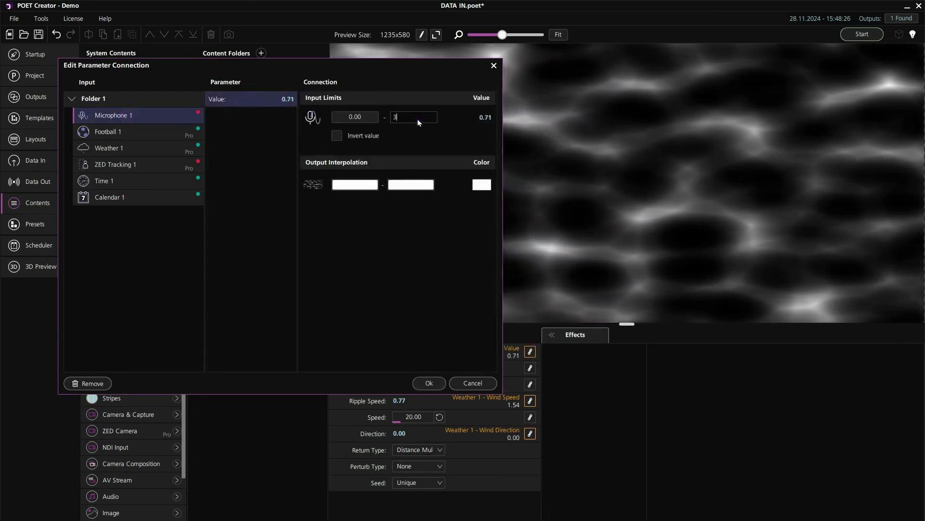
- Set the upper output color of the microphone connection to pure green and apply the connection
click(411, 185)
click(462, 221)
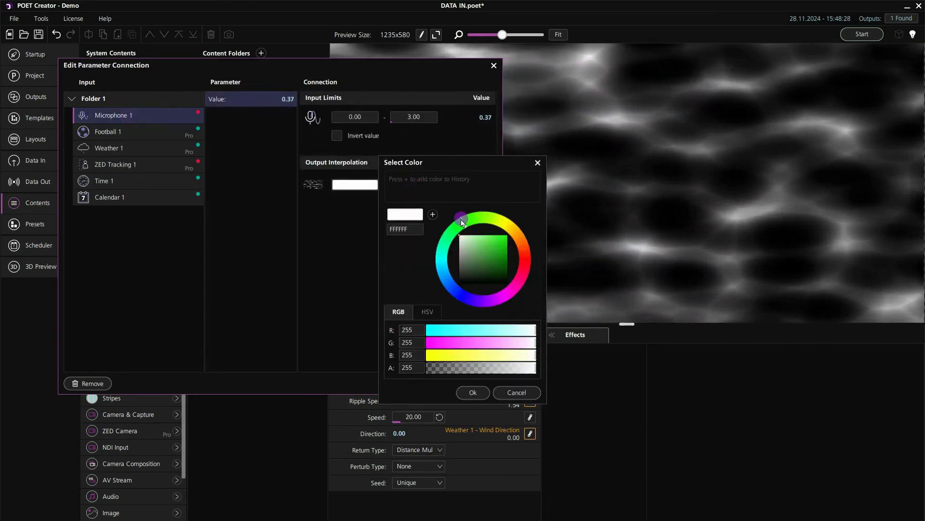
click(507, 235)
click(482, 395)
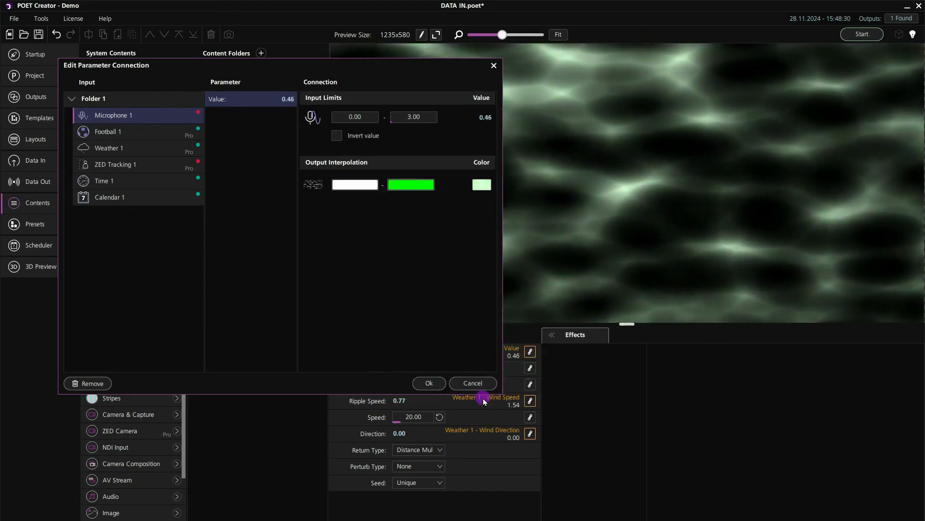
click(433, 381)
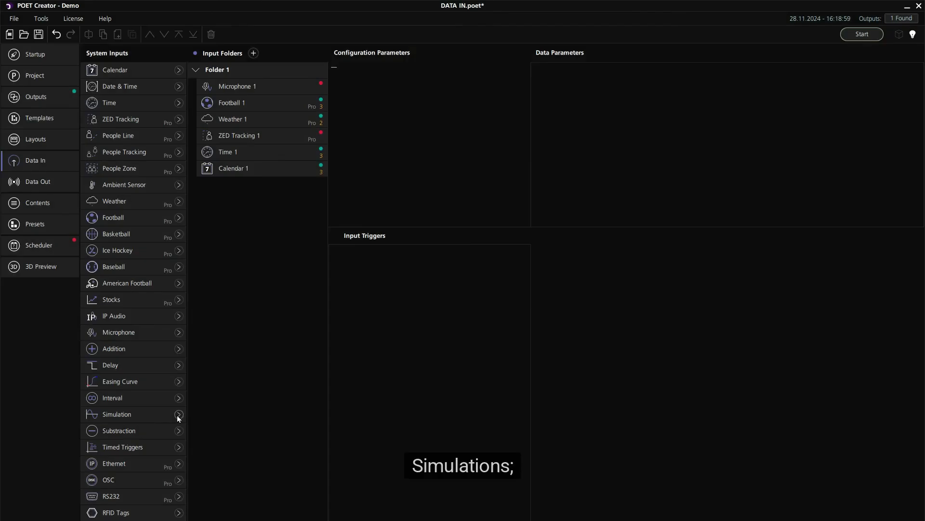
- Add a Simulation data input named Sine Curve Generator and set its period to 10 seconds
click(177, 415)
text(Sin)
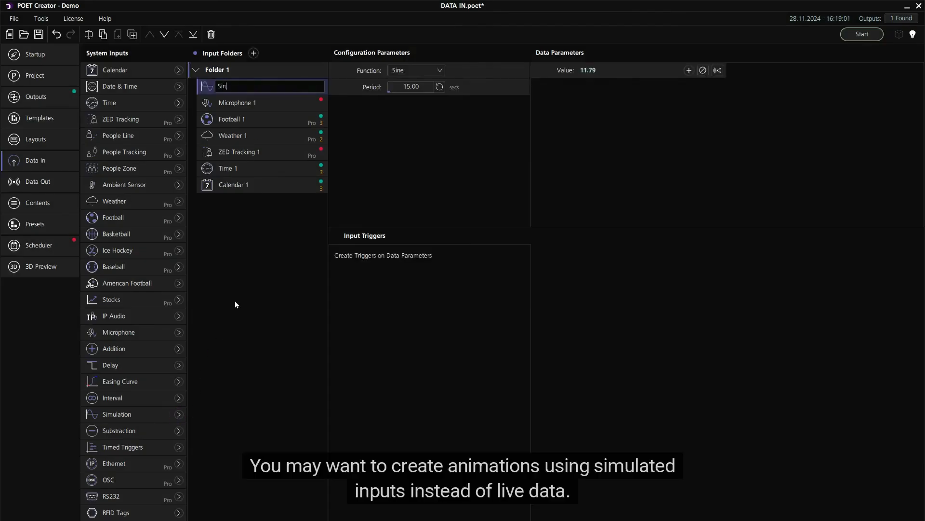
text(e Curve Generator)
key(Return)
click(405, 88)
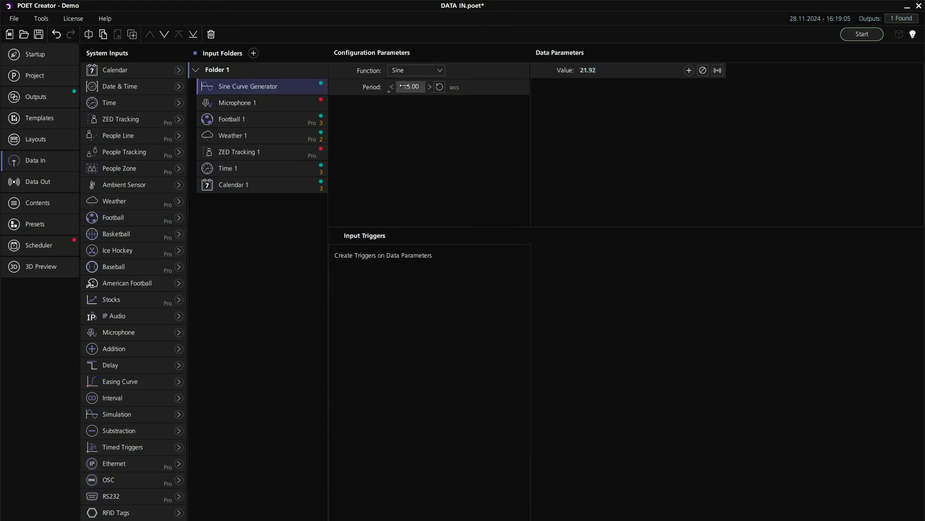
text(10)
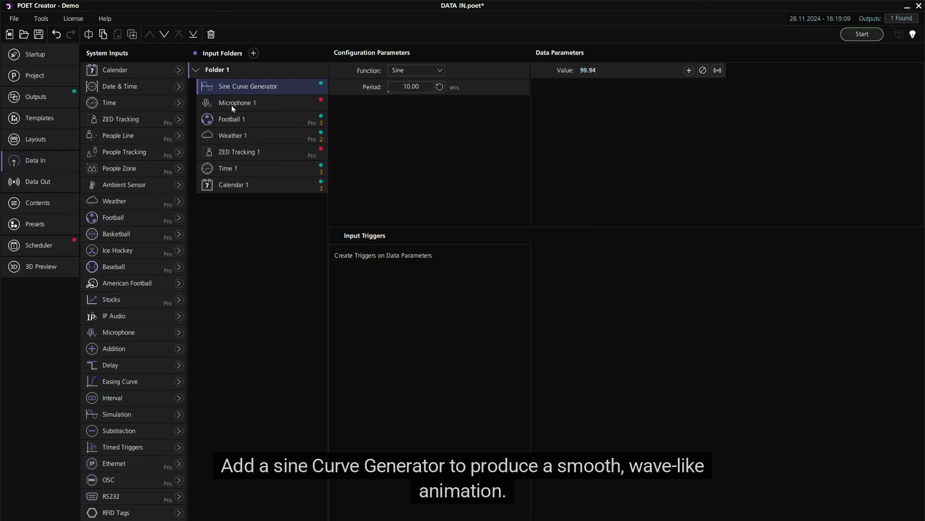
- Add another Simulation data input named Random Value Generator and set its function to Random Value
click(177, 414)
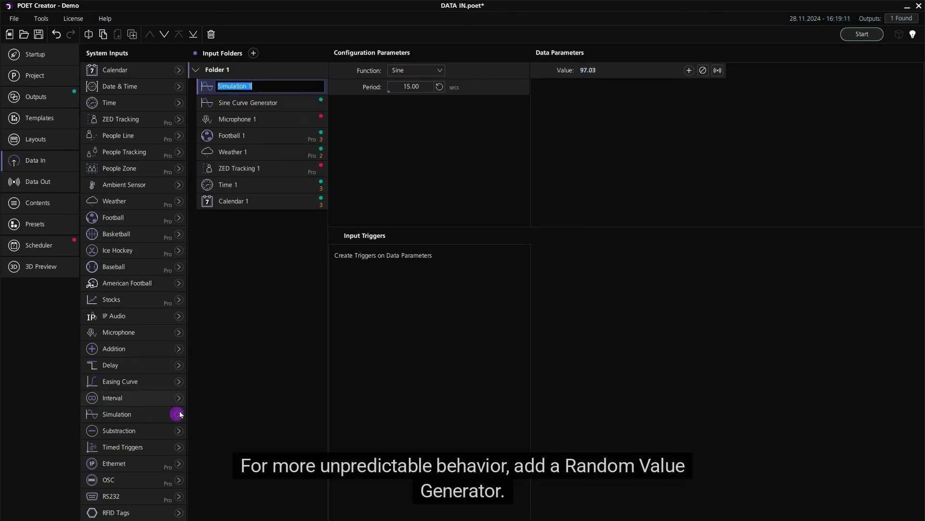
text(Random Value Generator)
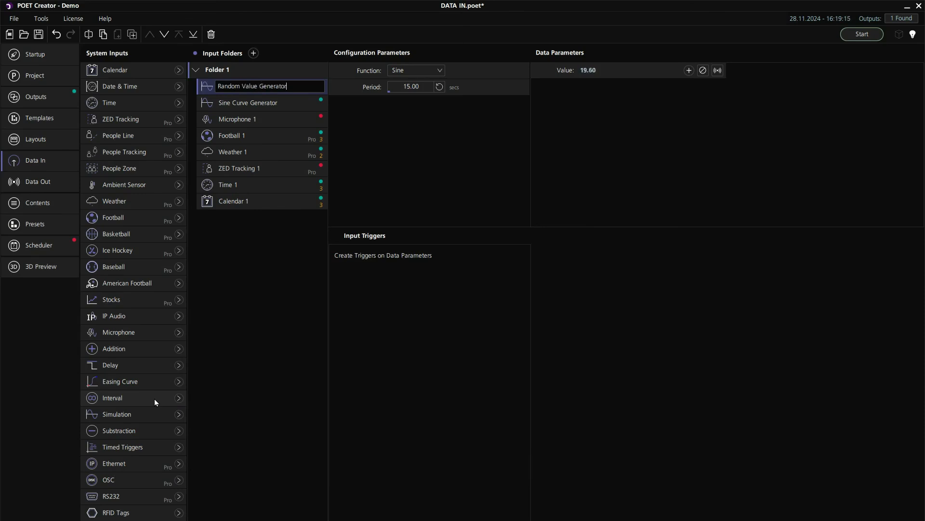
key(Return)
click(437, 70)
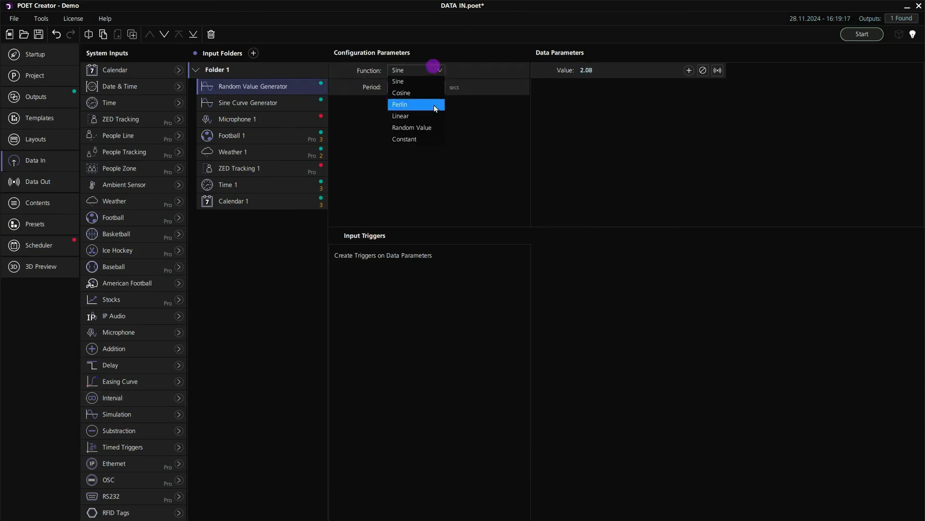
click(418, 124)
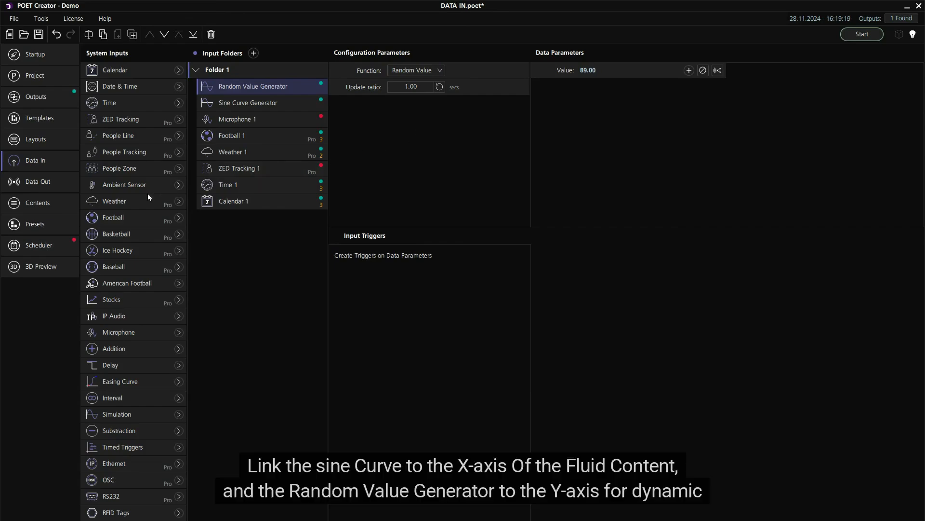
- Connect Fluid Position (x) of the Fluid 1 content to the Value of Sine Curve Generator
click(60, 202)
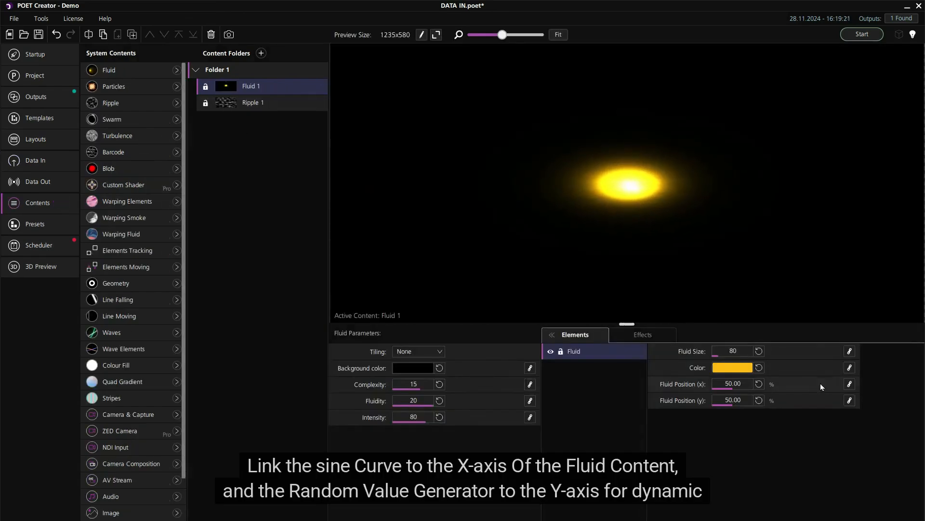
click(849, 384)
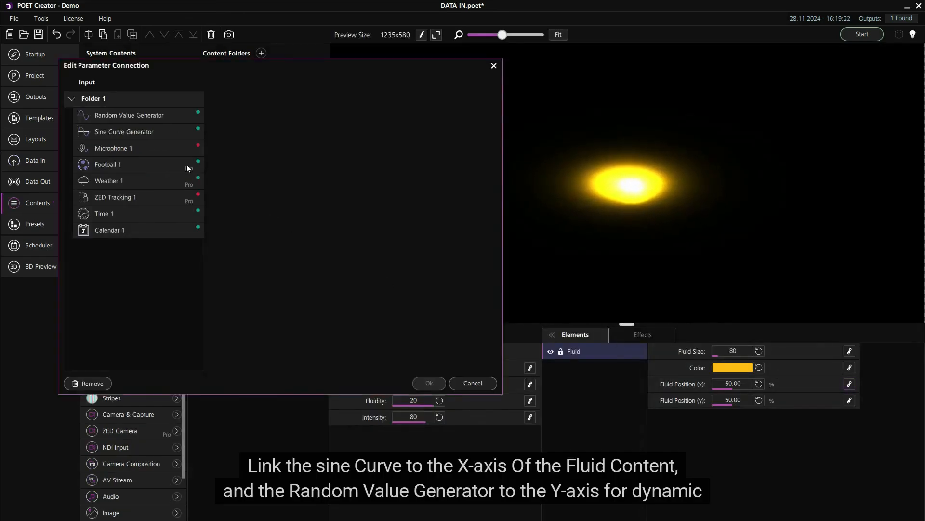
click(129, 130)
click(233, 100)
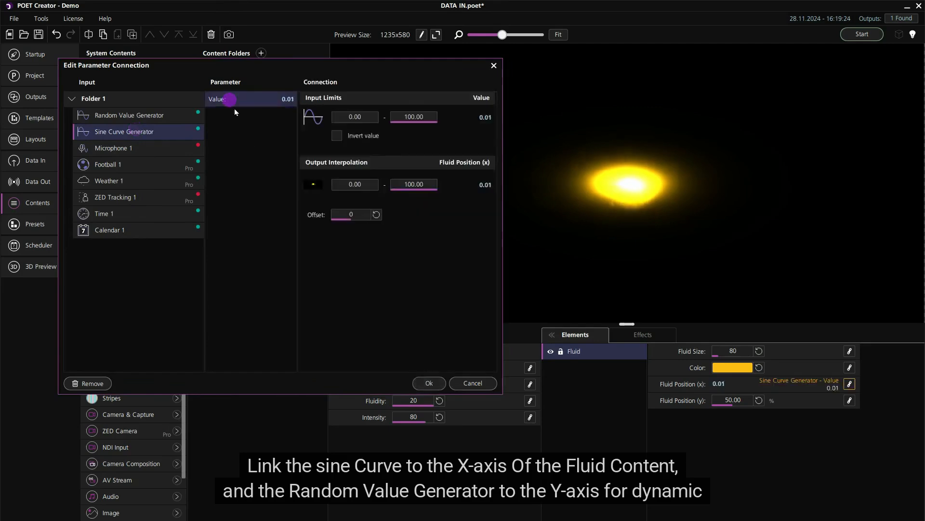
click(428, 383)
- Connect Fluid Position (y) of the Fluid 1 content to the Value of Random Value Generator
click(848, 400)
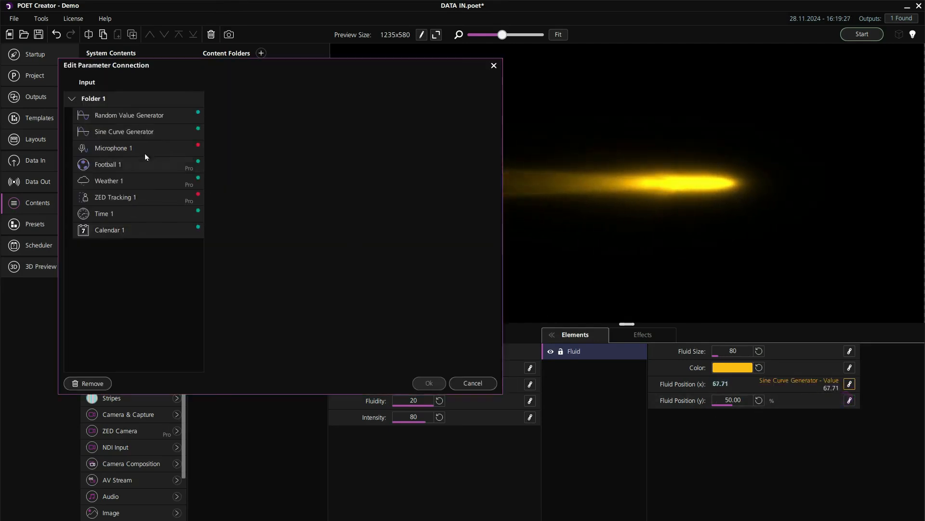
click(112, 116)
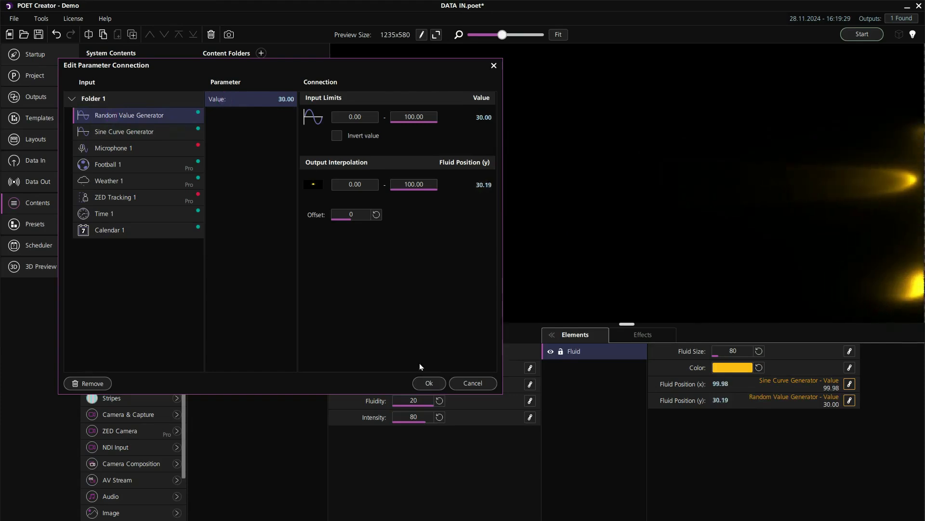
click(429, 382)
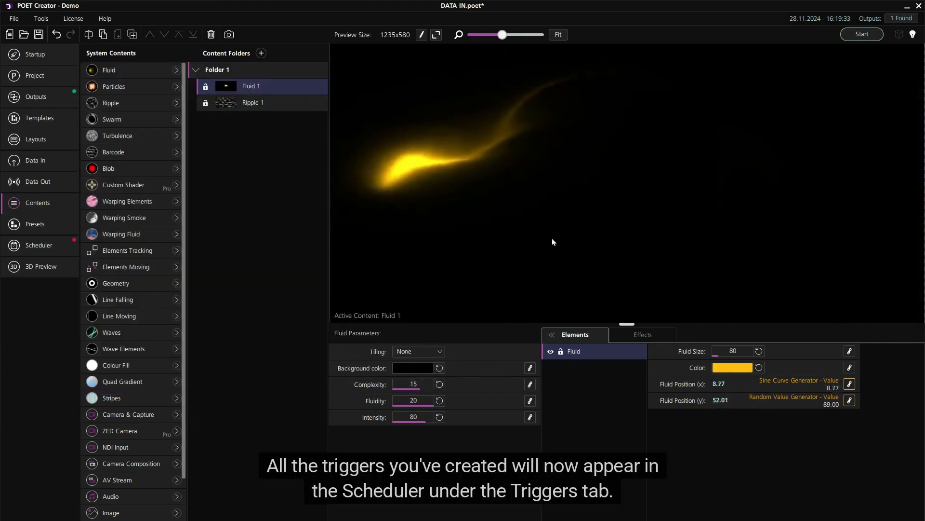
- Add a state to Category 1 in the Scheduler and assign Cloudy Day Trigger to it
click(59, 244)
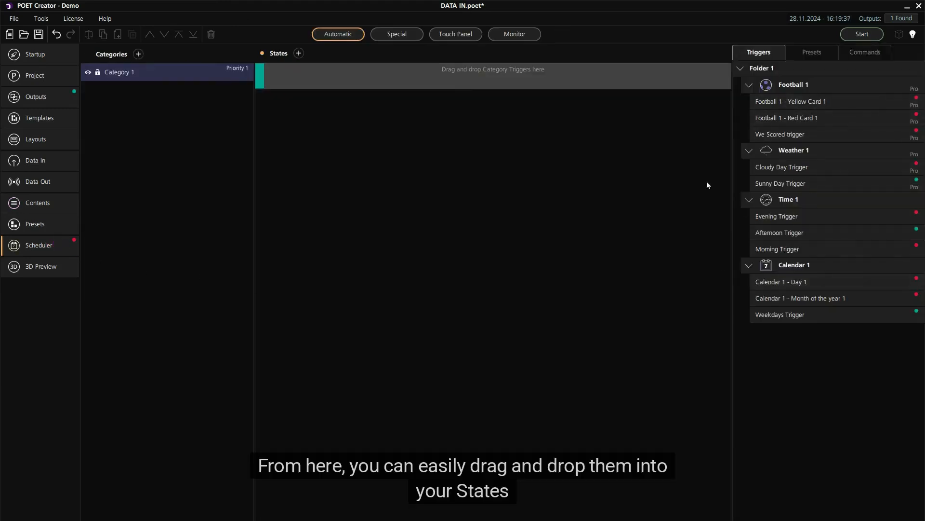
click(299, 53)
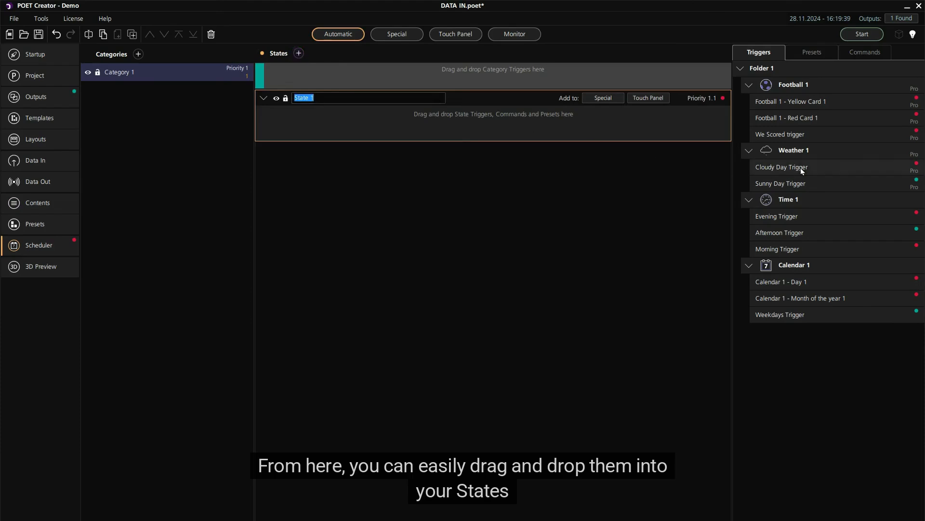
drag(801, 167, 482, 125)
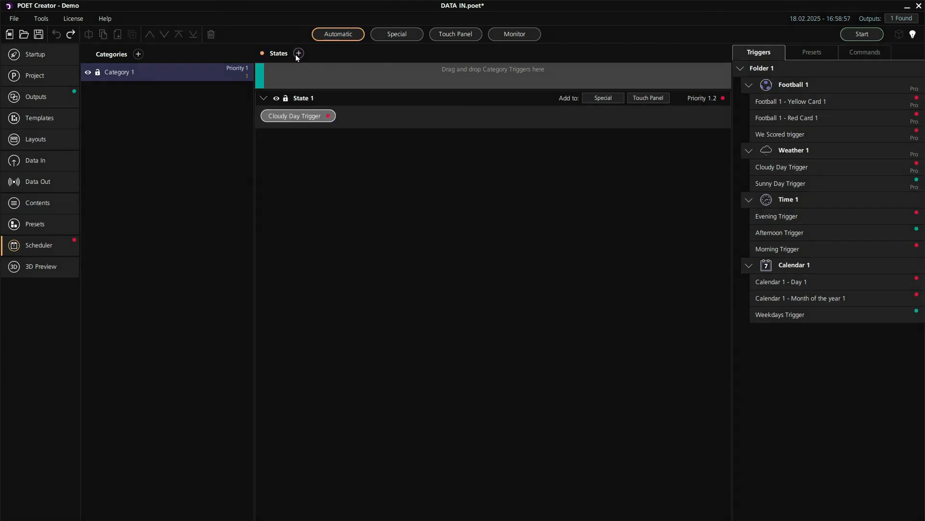
- Add a second state to Category 1 and combine Afternoon Trigger, We Scored trigger and Sunny Day Trigger in it
click(299, 53)
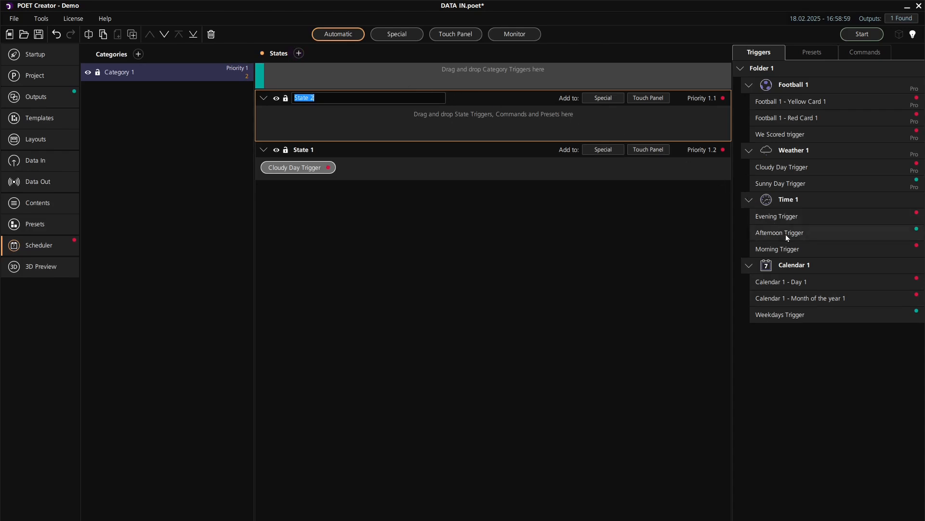
drag(786, 234, 481, 126)
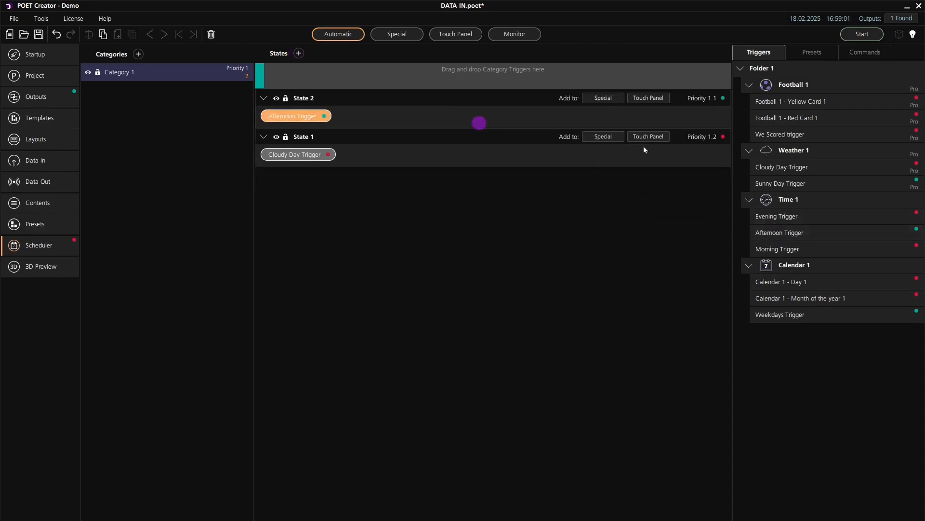
drag(784, 135, 530, 118)
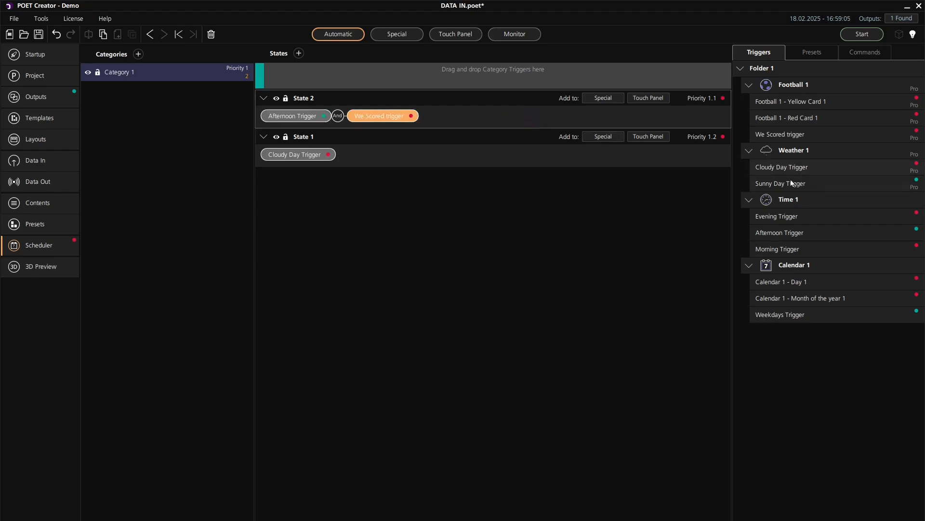
drag(791, 183, 497, 118)
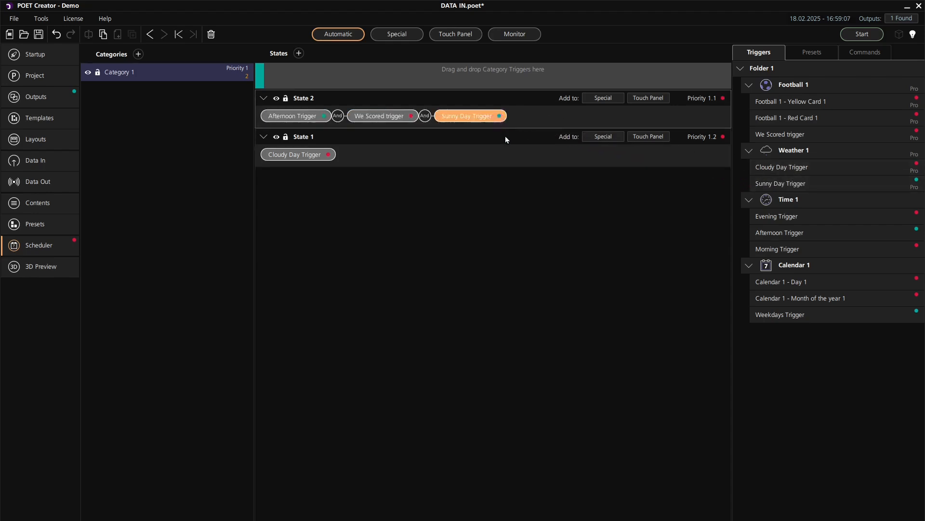
- Open the options for Sunny Day Trigger in State 2
right_click(477, 116)
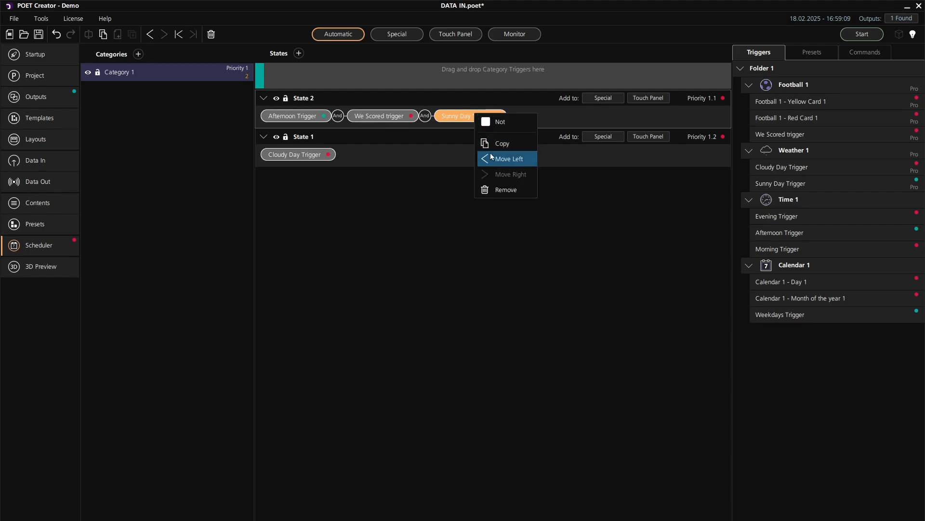